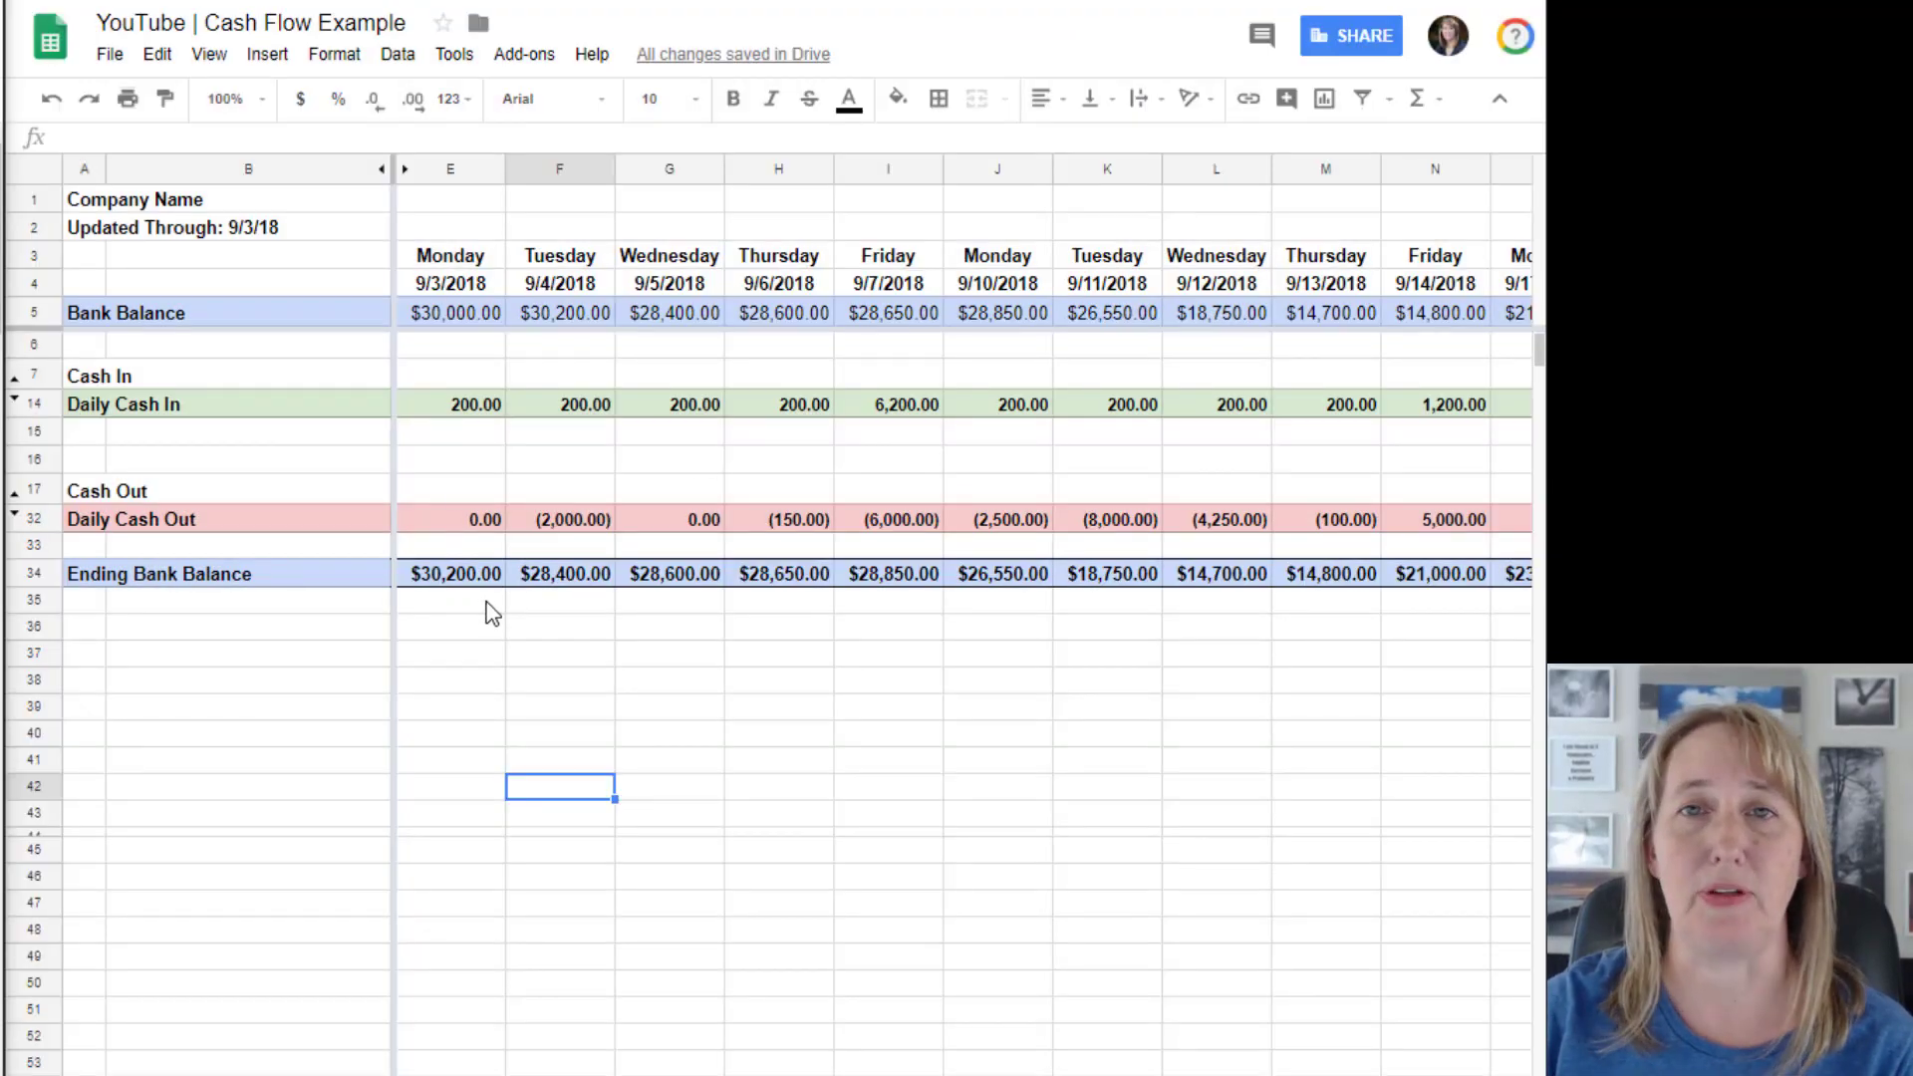
Step: Select the first projection week of dates, 9/3 to 9/7, then clear the selection
left_click(440, 285)
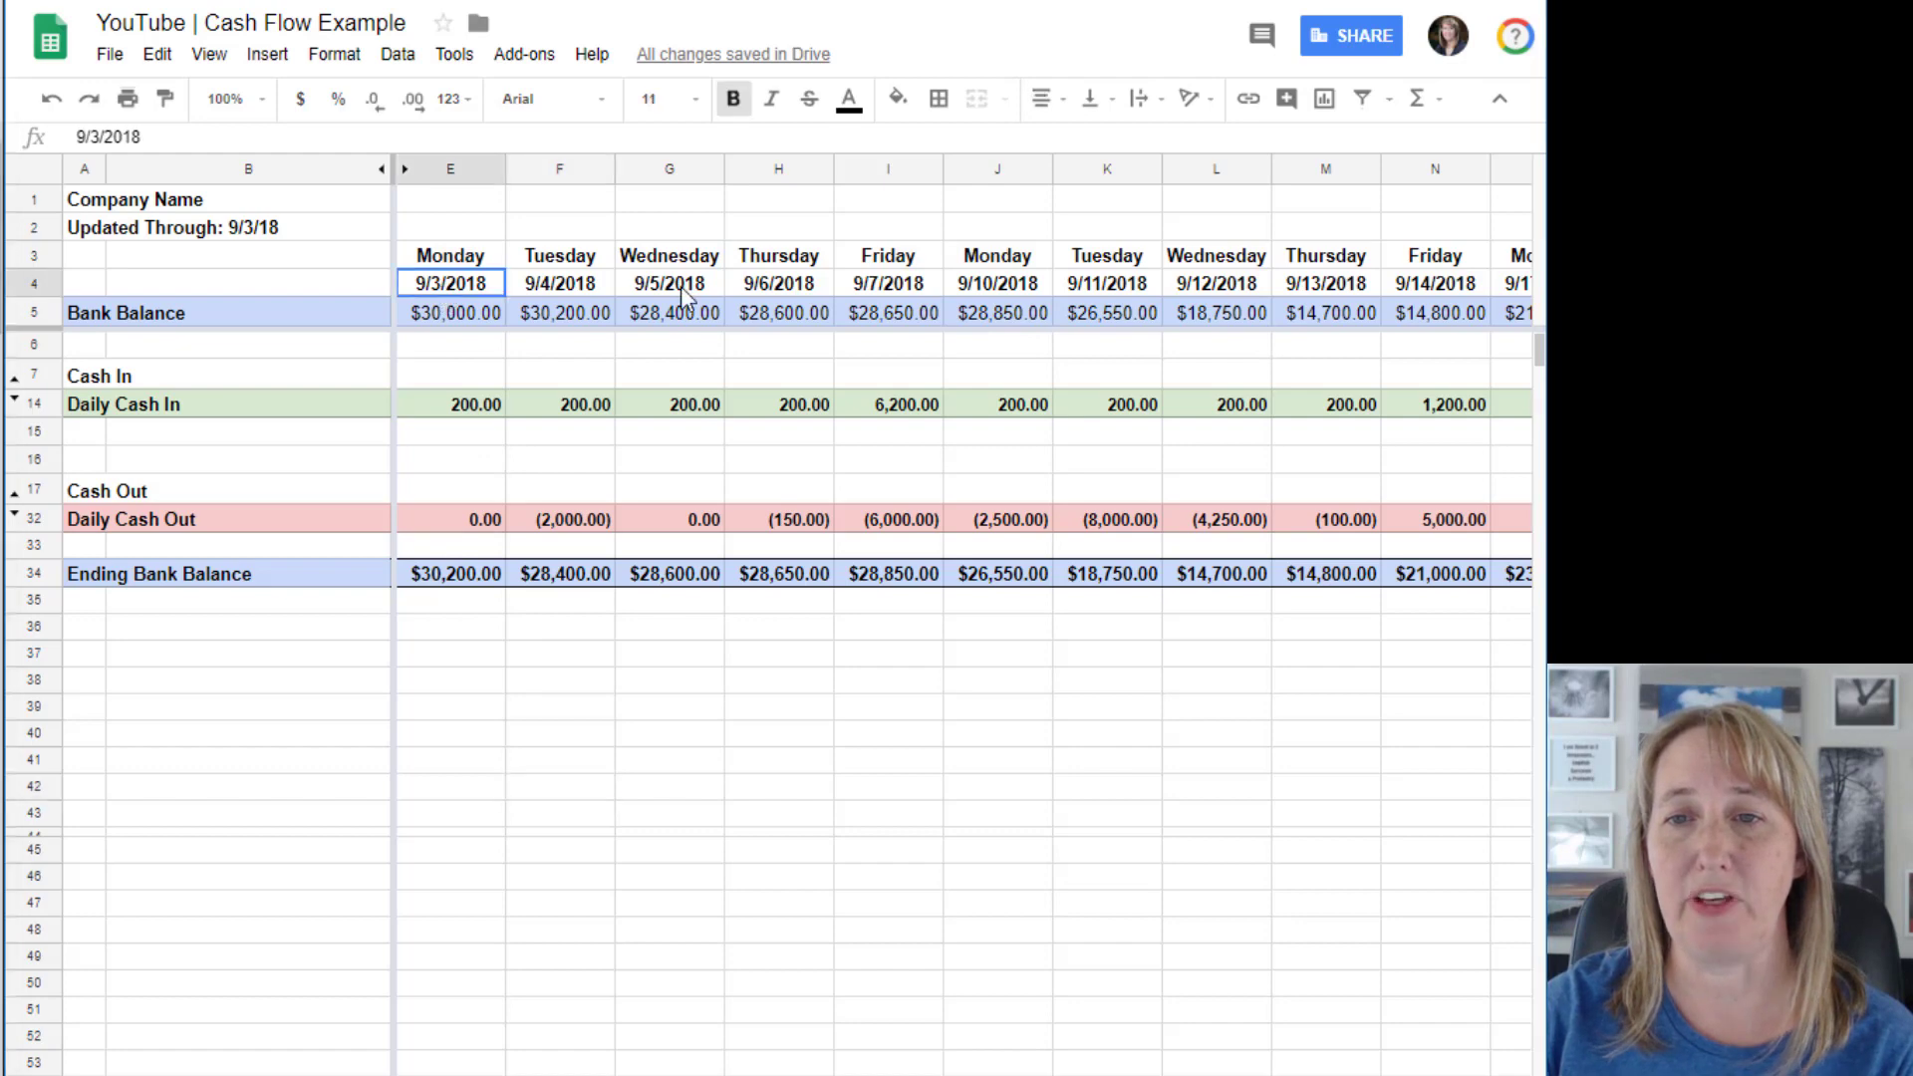
left_click_drag(685, 294, 918, 285)
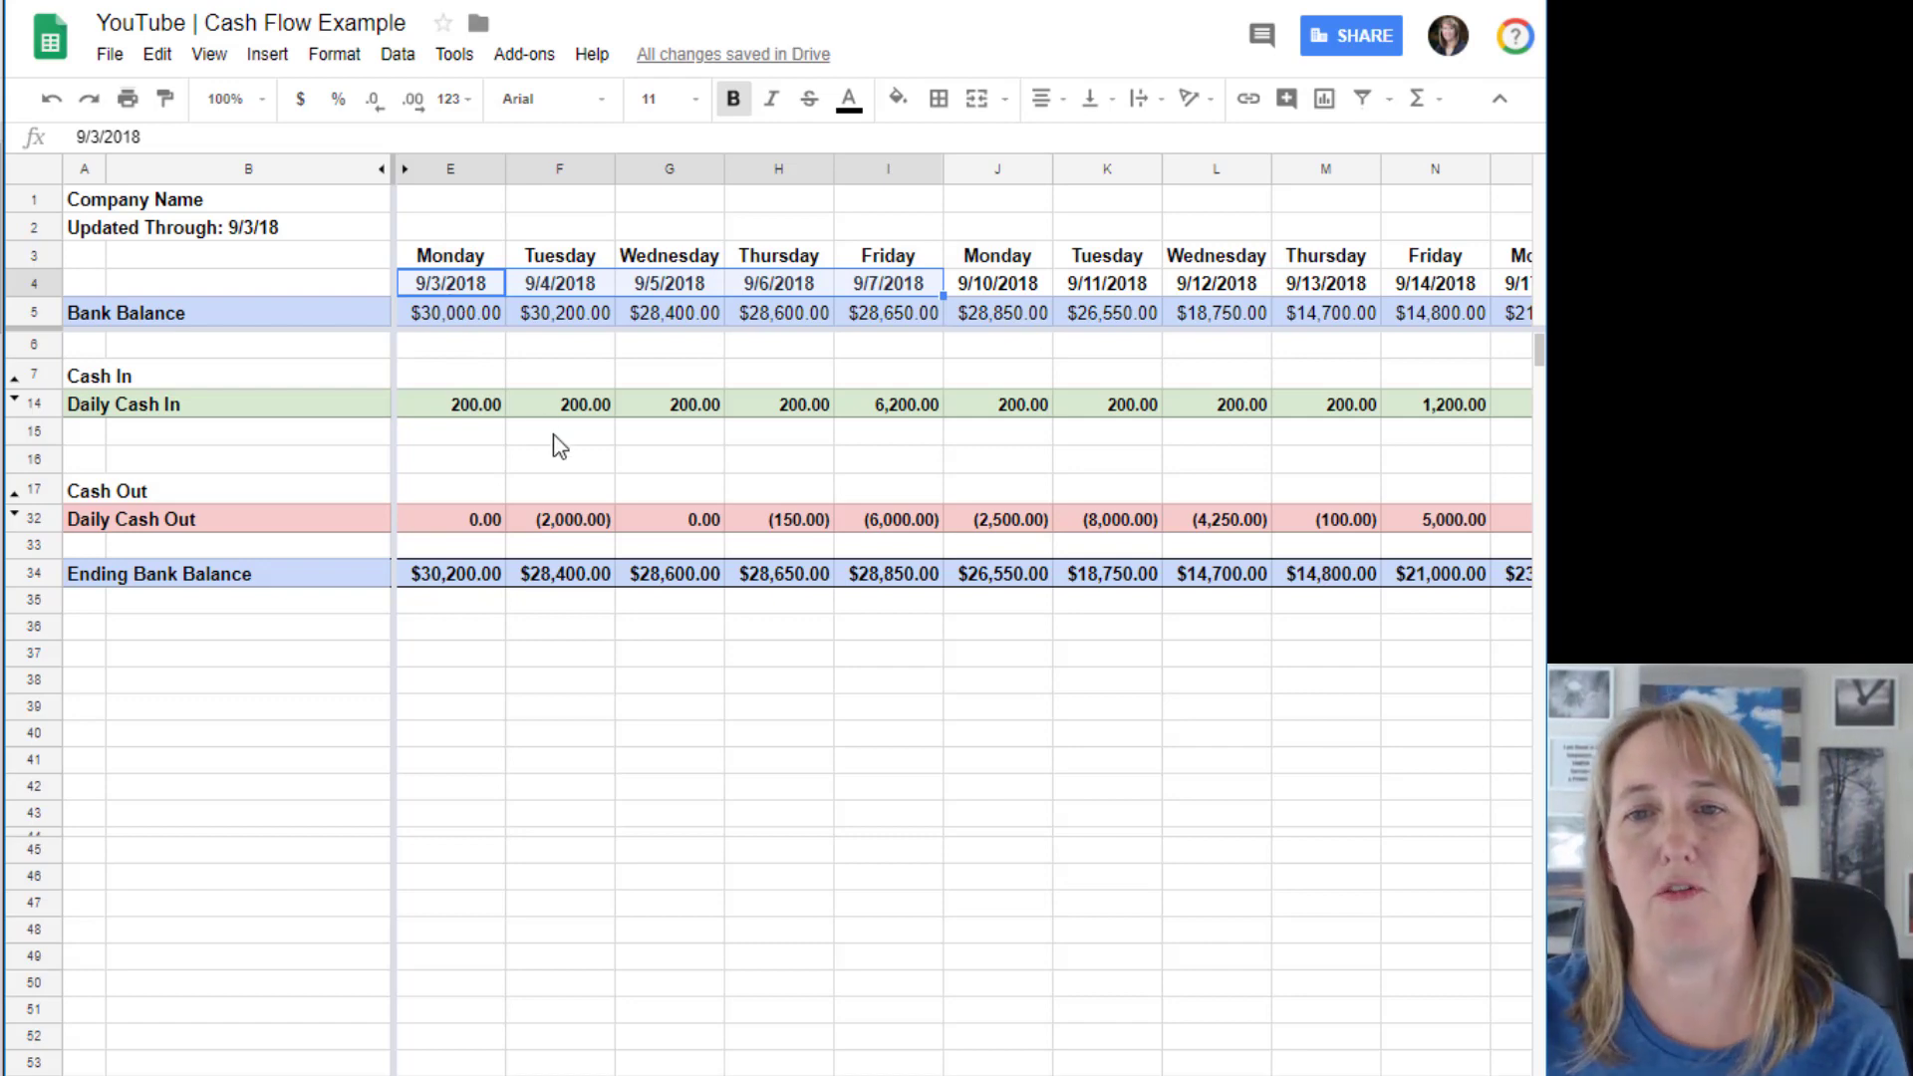
left_click(520, 627)
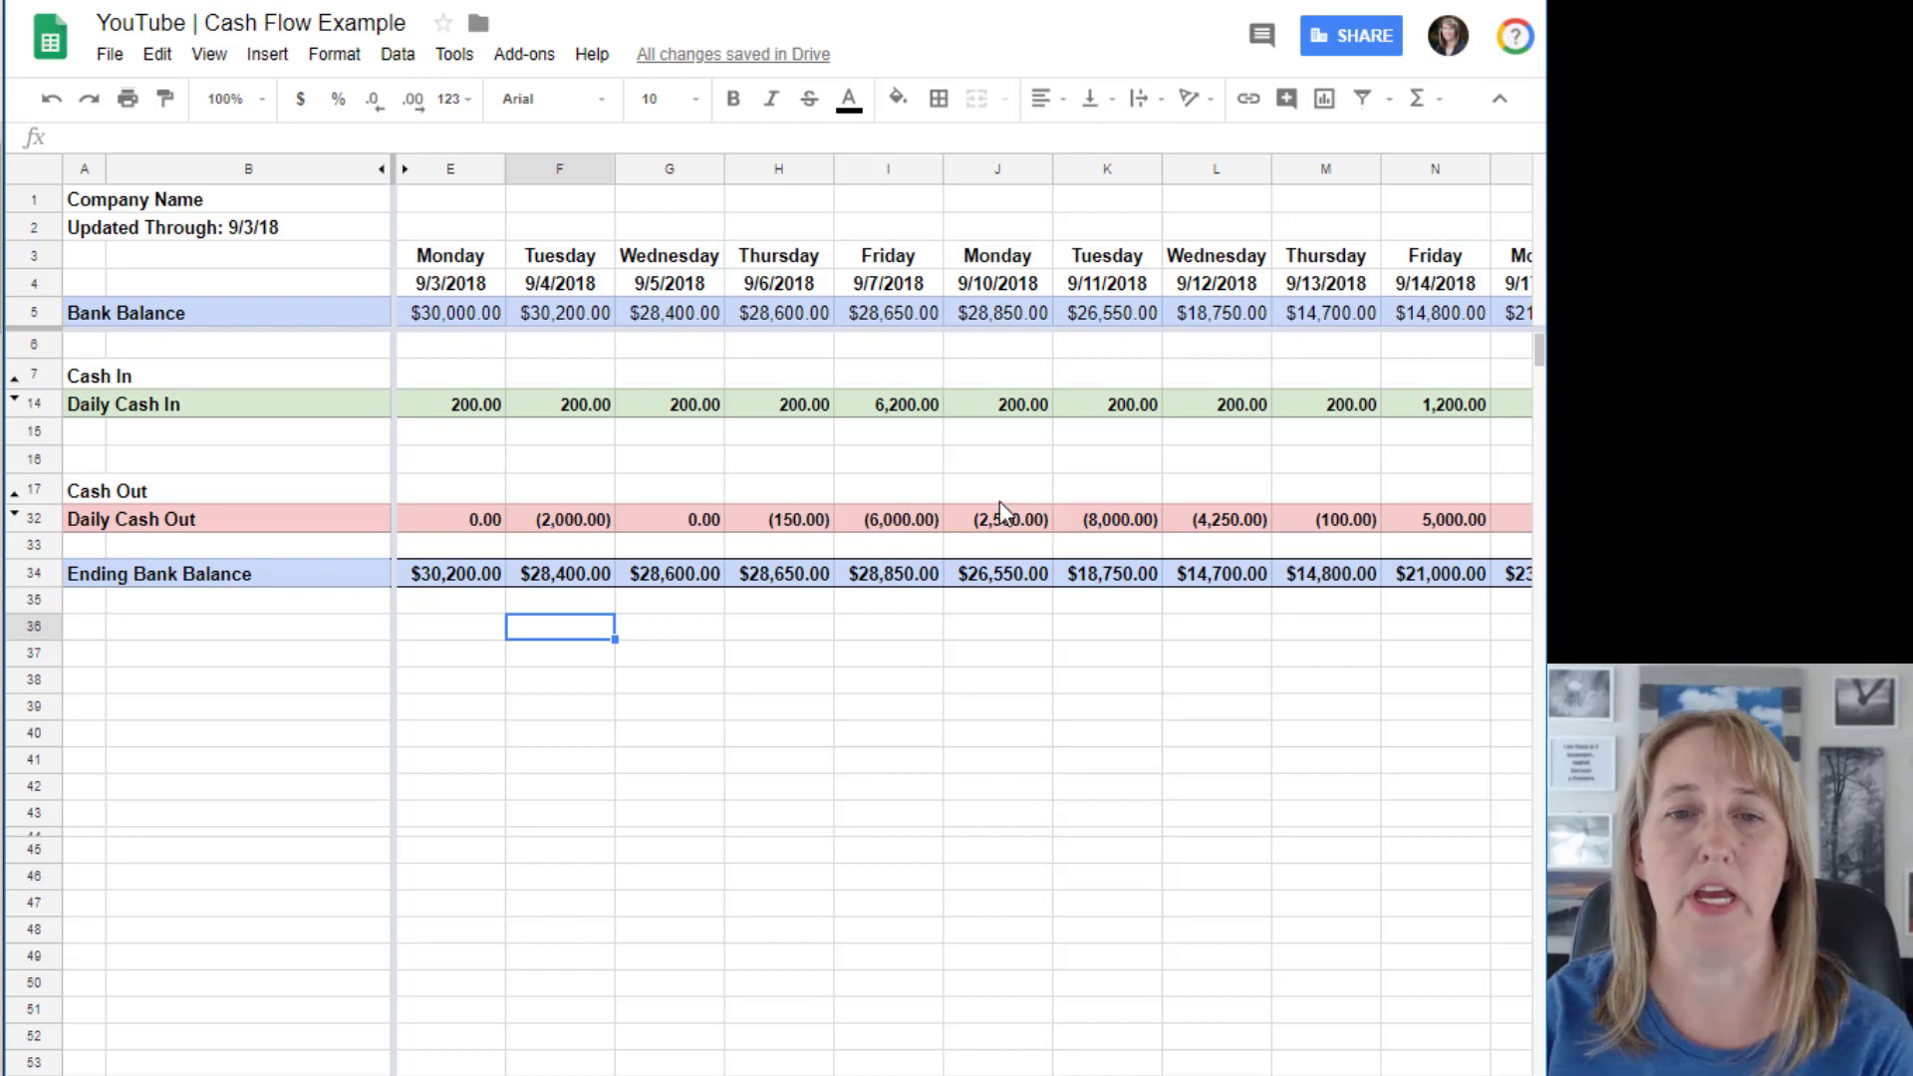
Step: Expand the Cash In group and inspect the Amazon Collections row, including 5,000.00 on 9/7
left_click(16, 398)
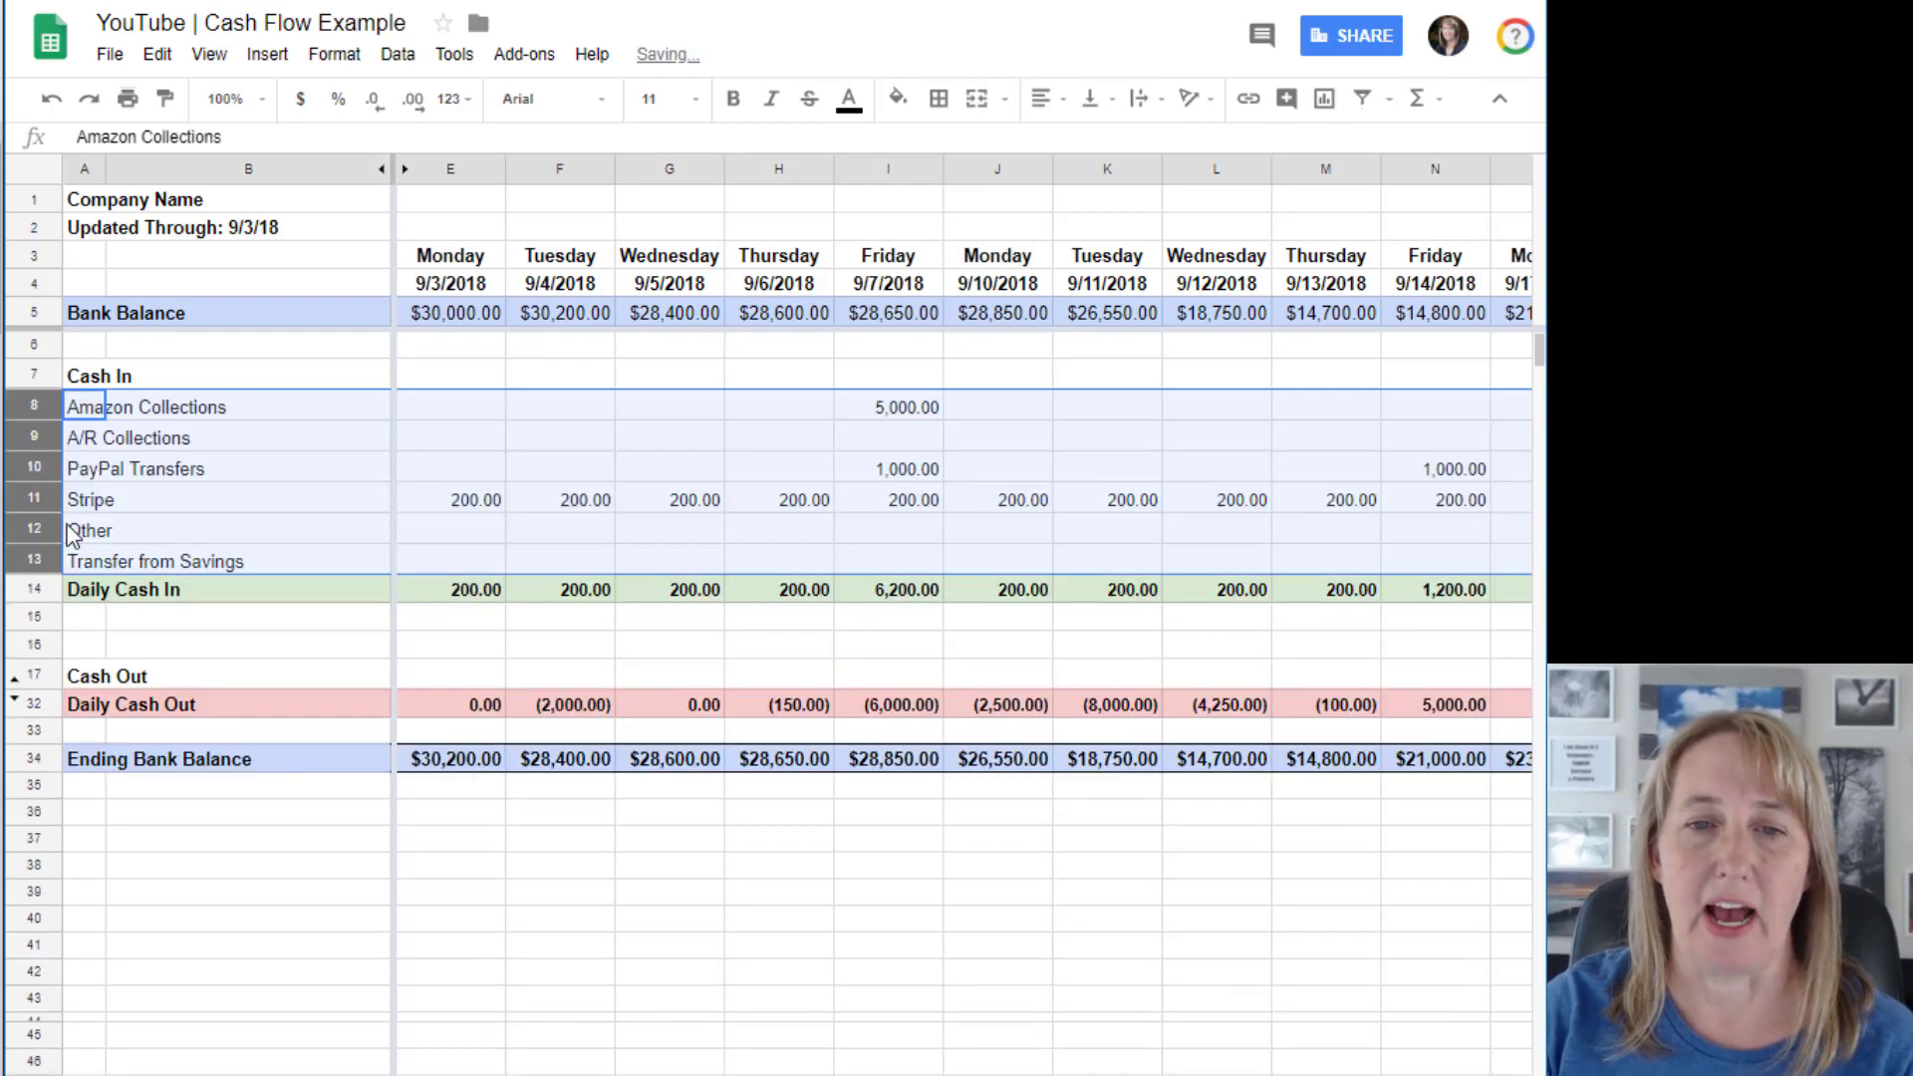
left_click(150, 438)
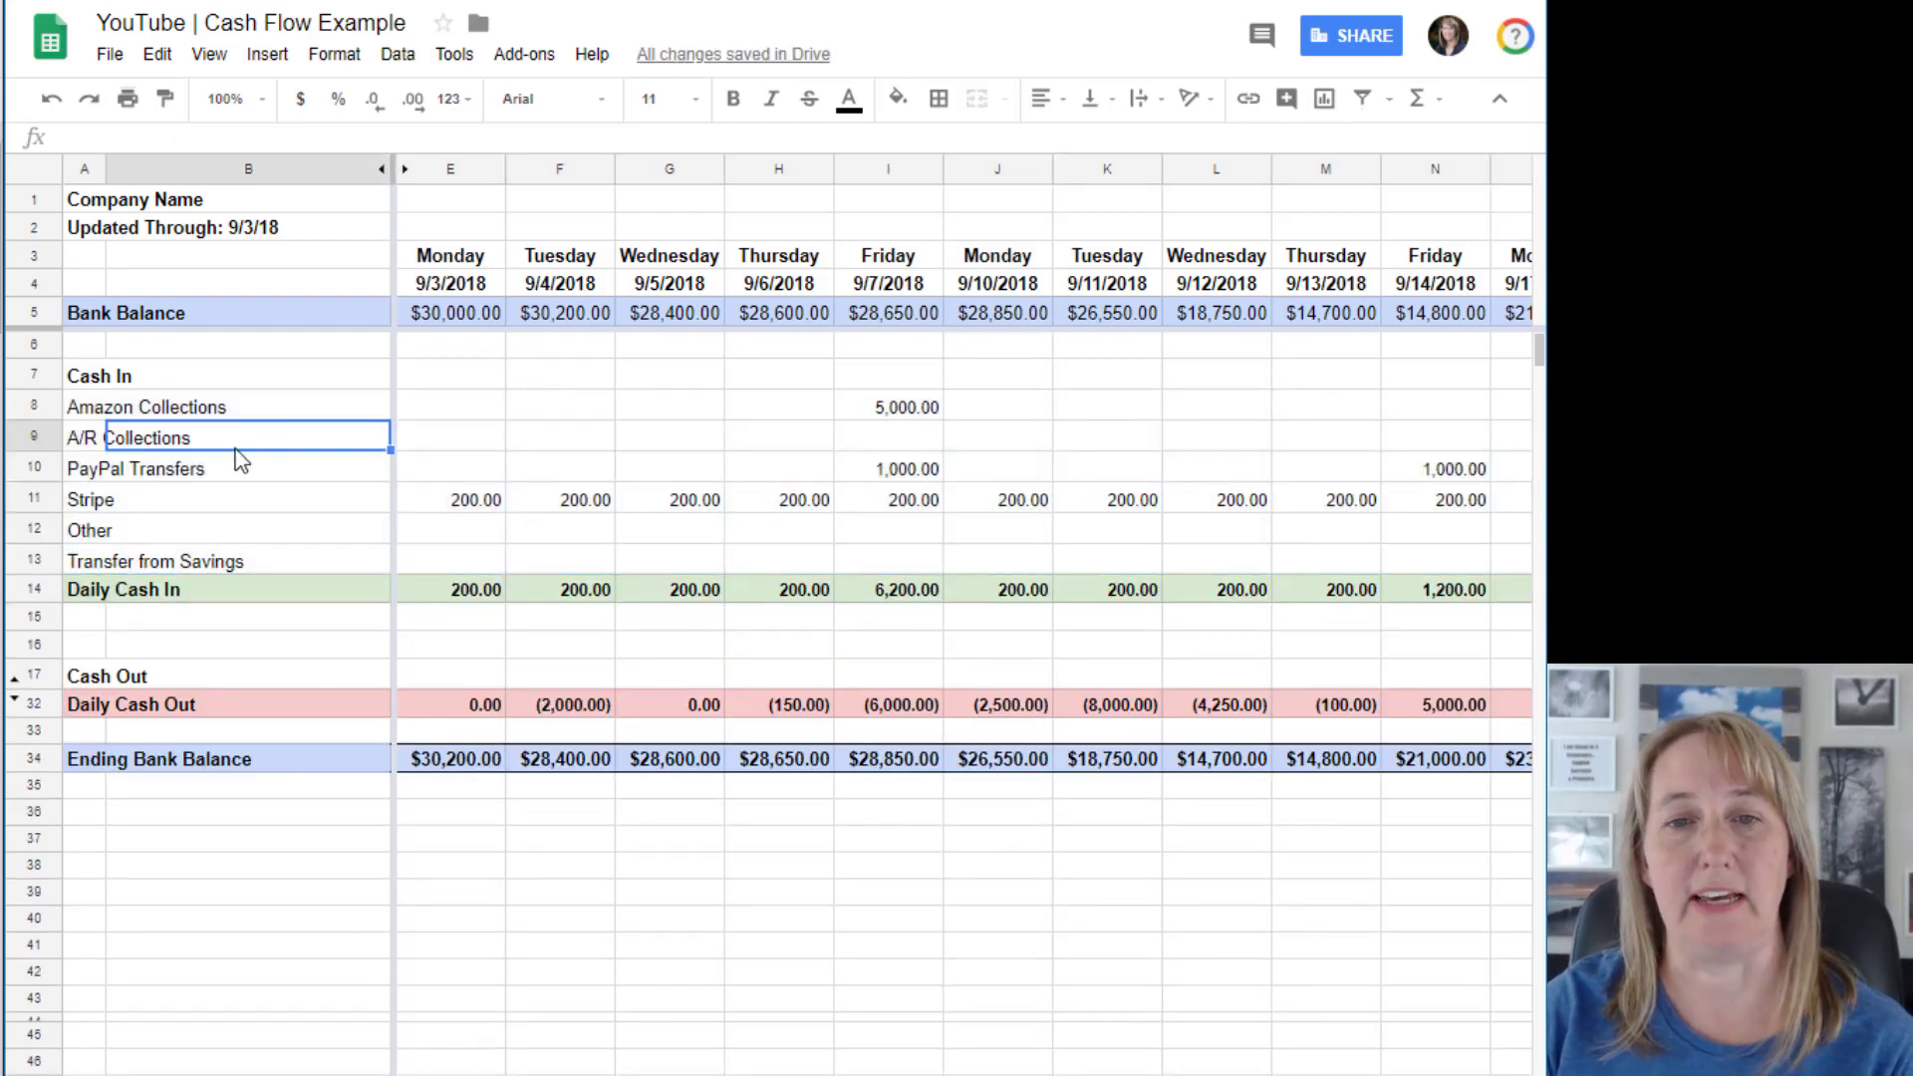
left_click(92, 408)
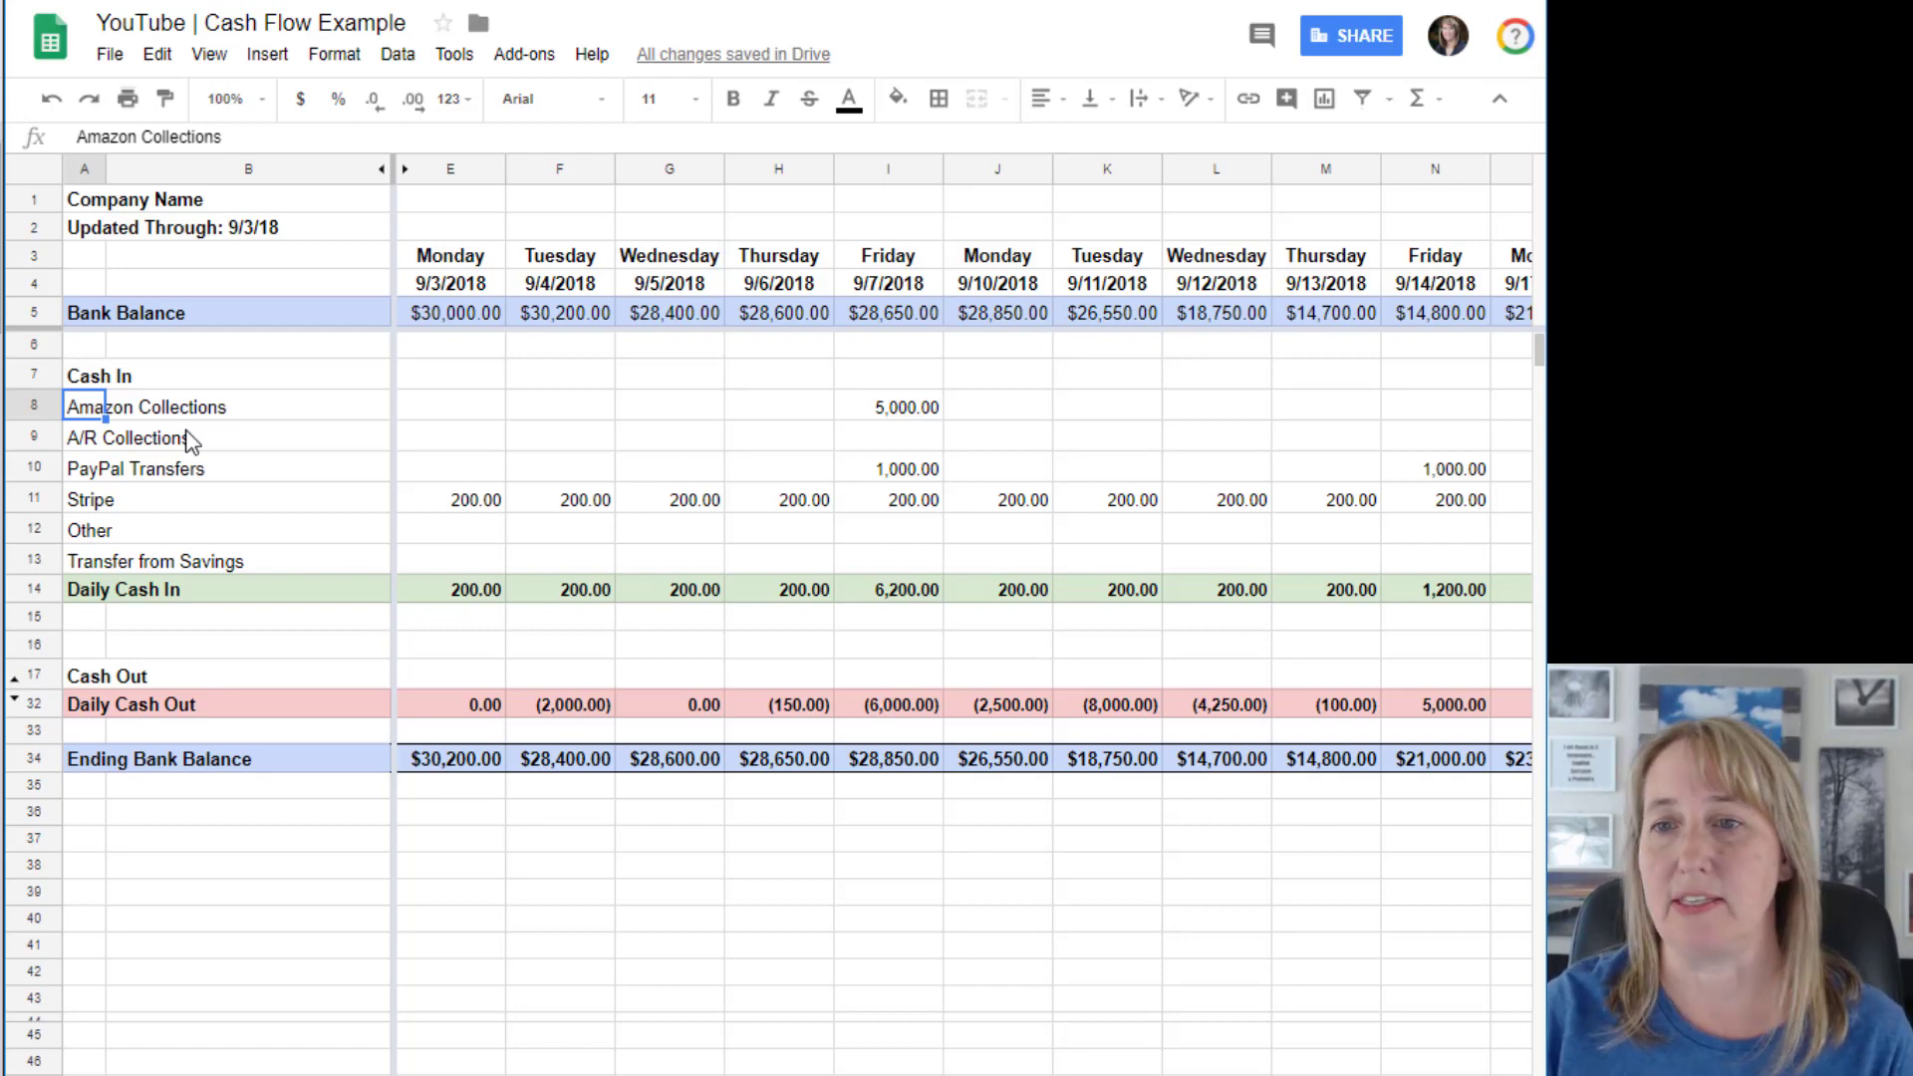
left_click(901, 408)
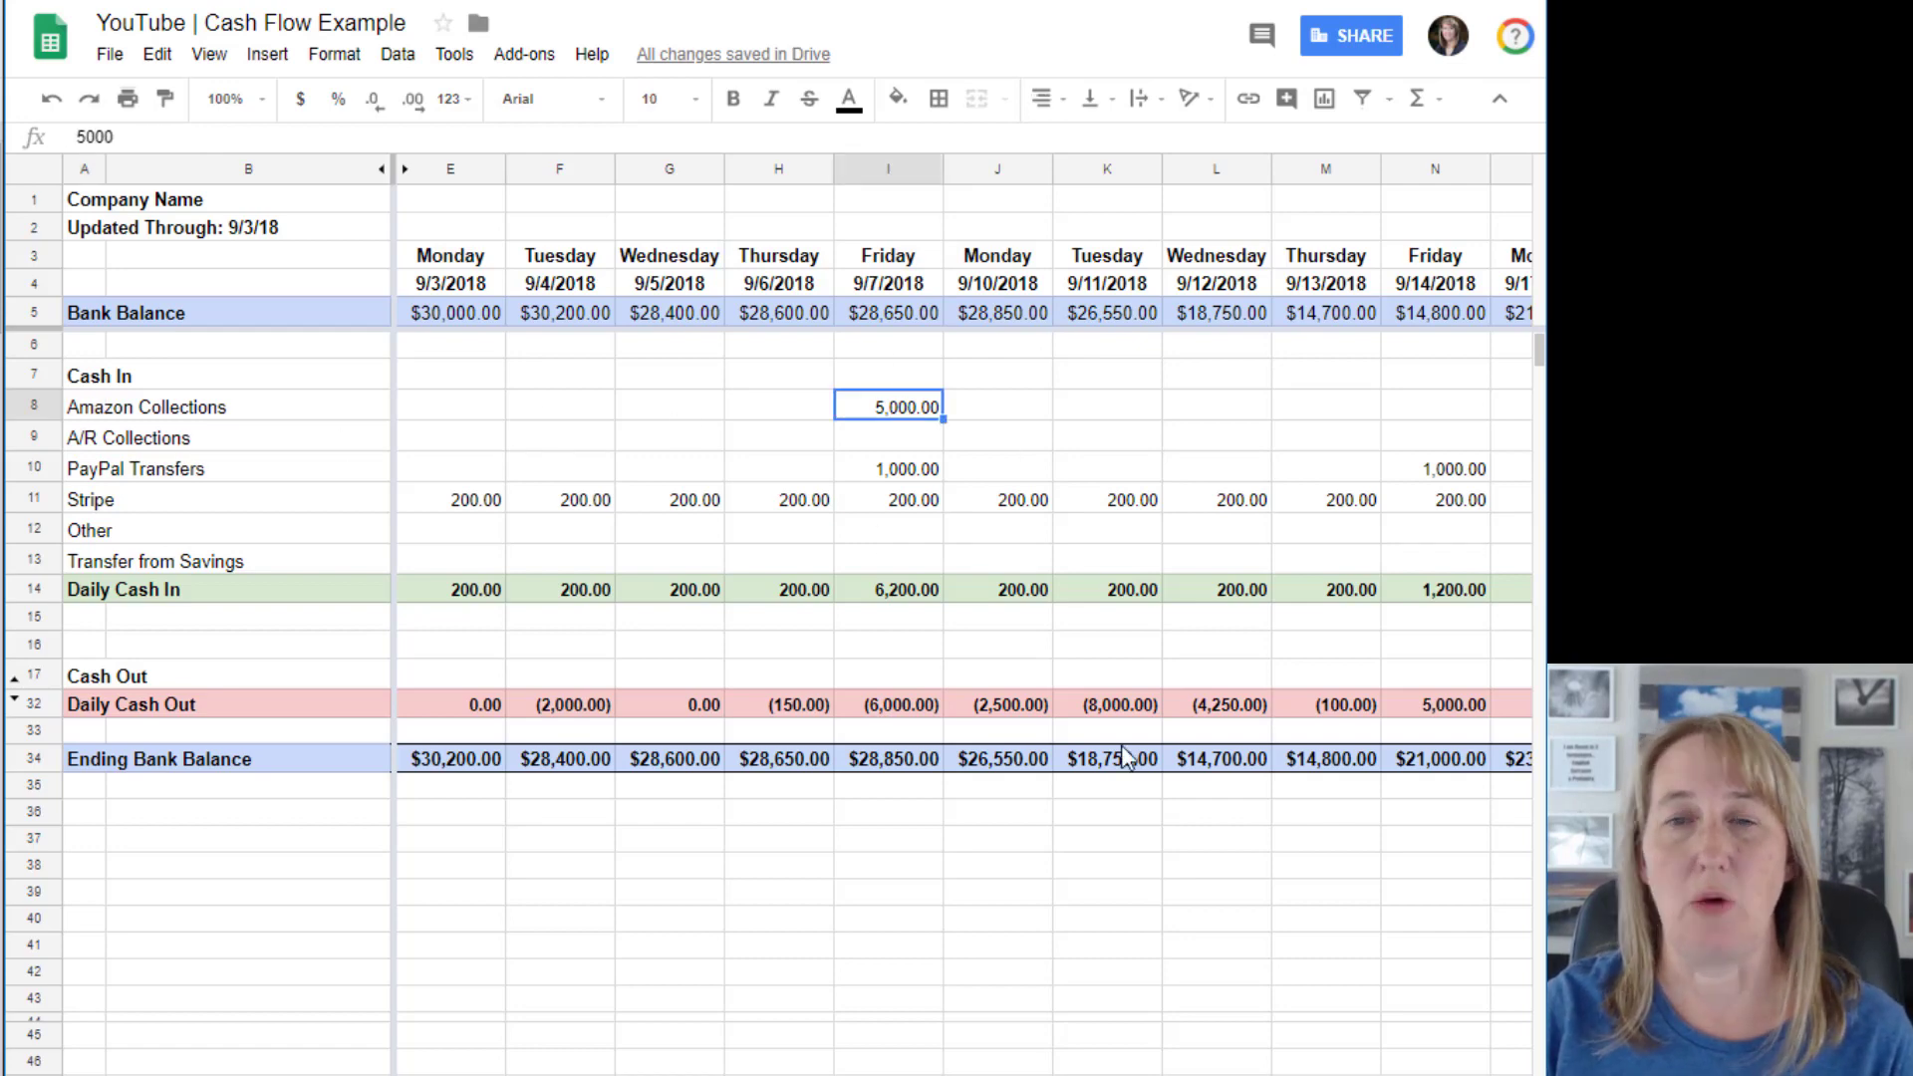
key("Right")
key("Right")
key("Right")
key("Right")
key("Right")
key("Right")
key("Right")
key("Right")
key("Right")
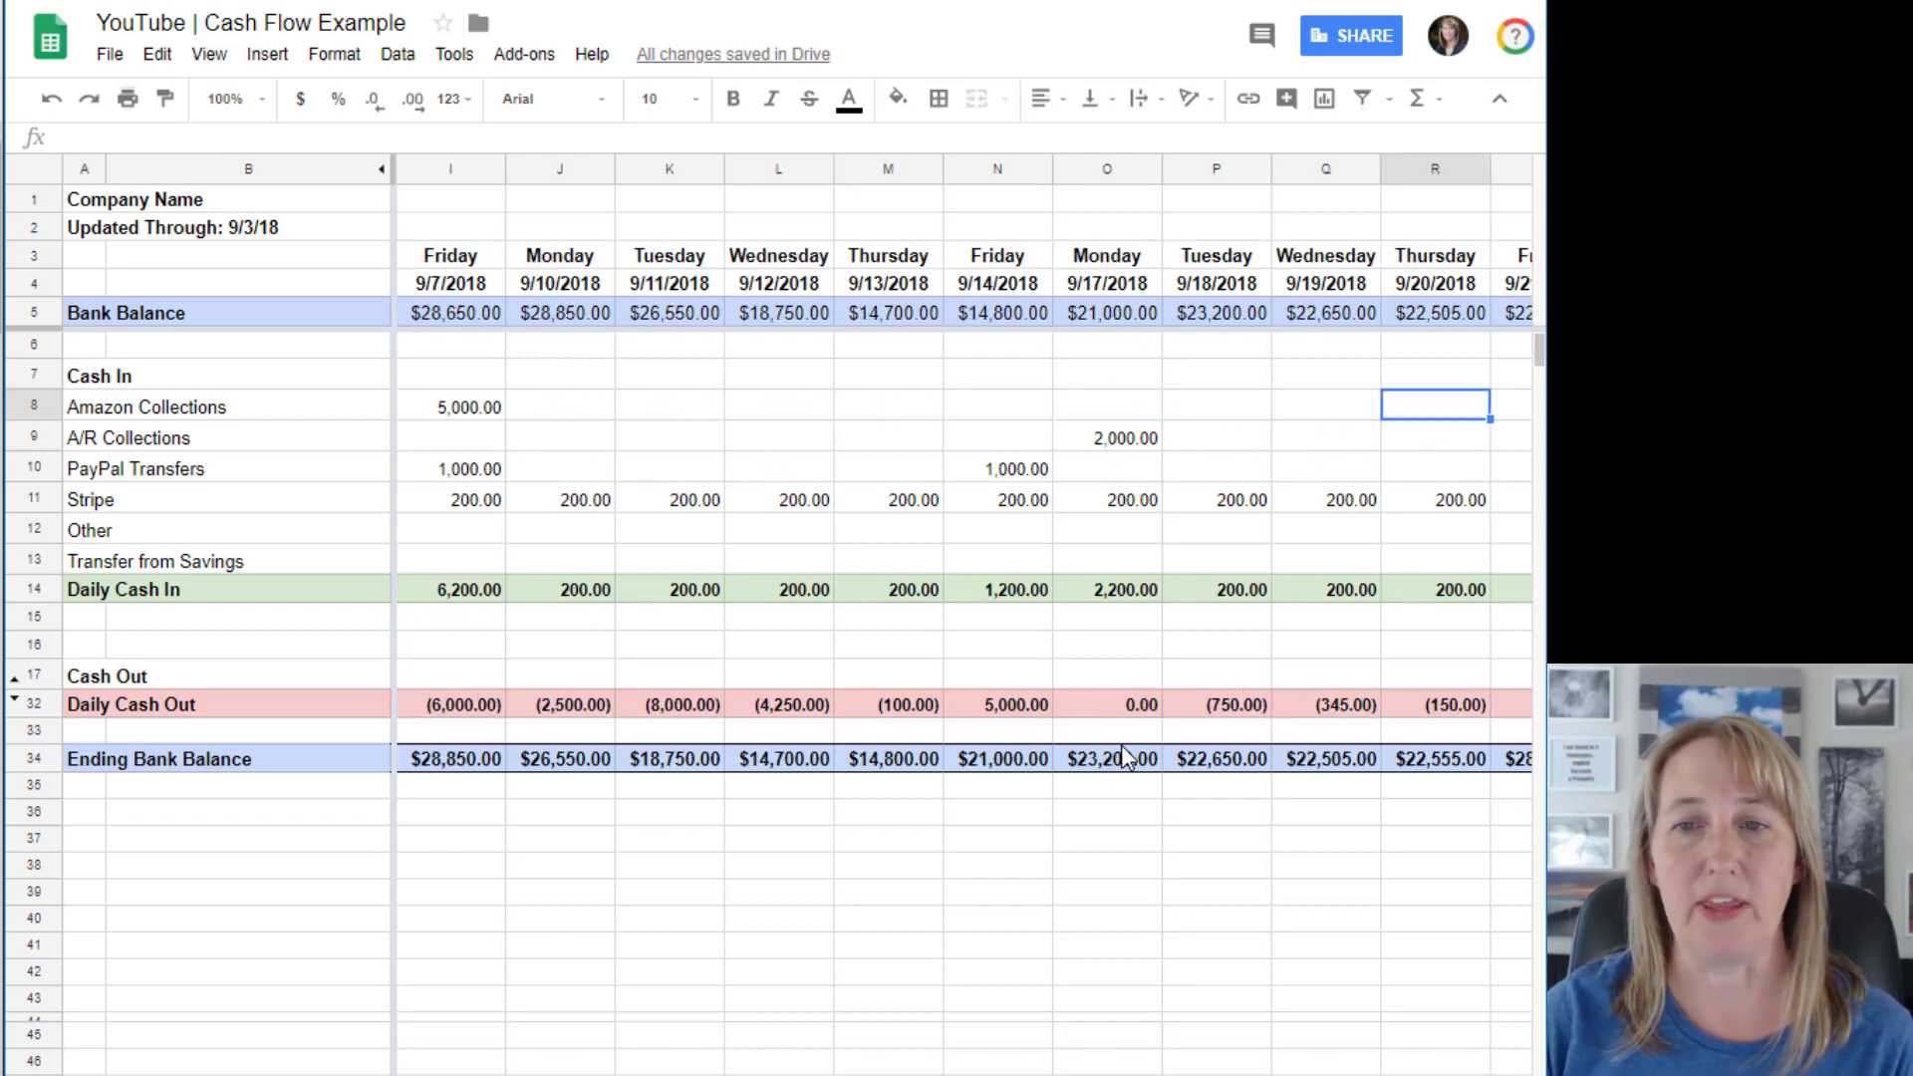
key("Left")
key("Left")
key("Left")
key("Left")
key("Left")
key("Left")
key("Left")
key("Left")
key("Left")
key("Left")
key("Left")
key("Left")
key("Left")
key("Left")
key("Left")
key("Down")
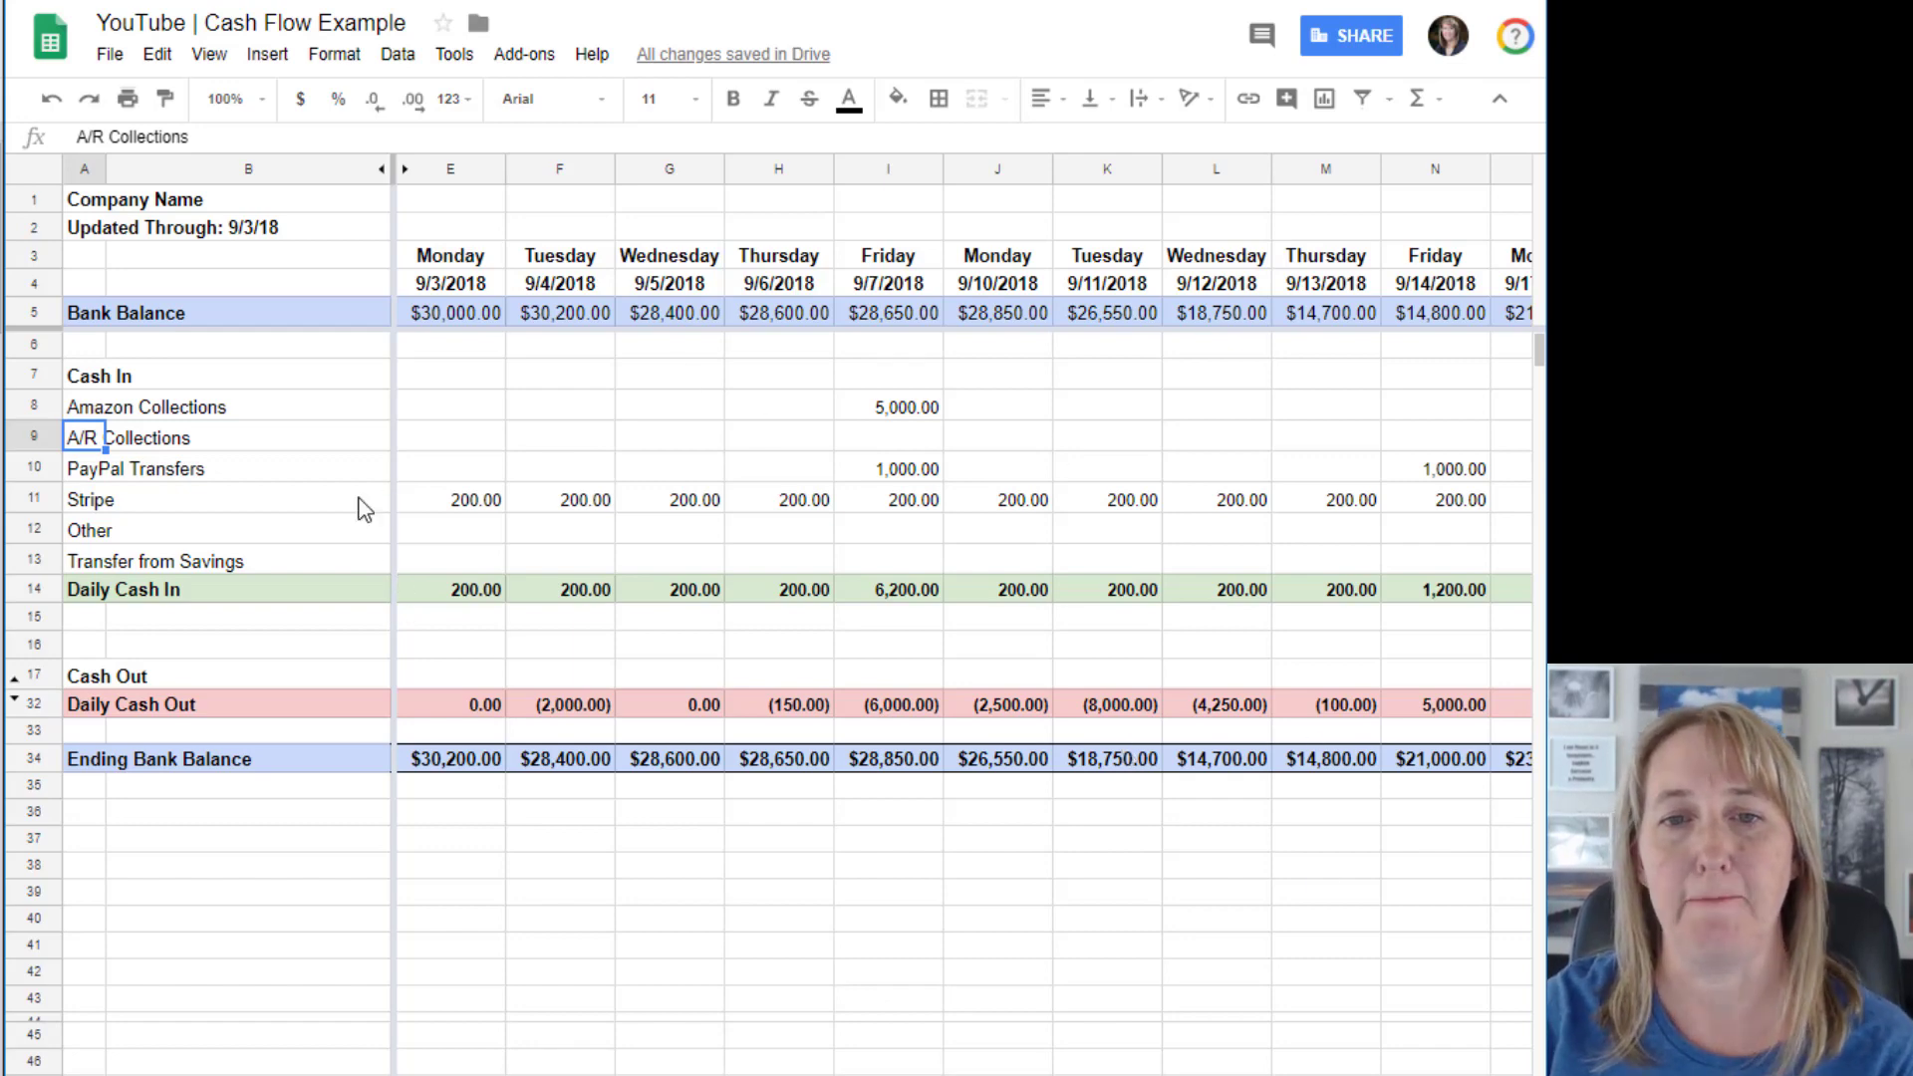
Step: Step through the PayPal Transfers, Stripe, Other and Transfer from Savings line items
left_click(98, 472)
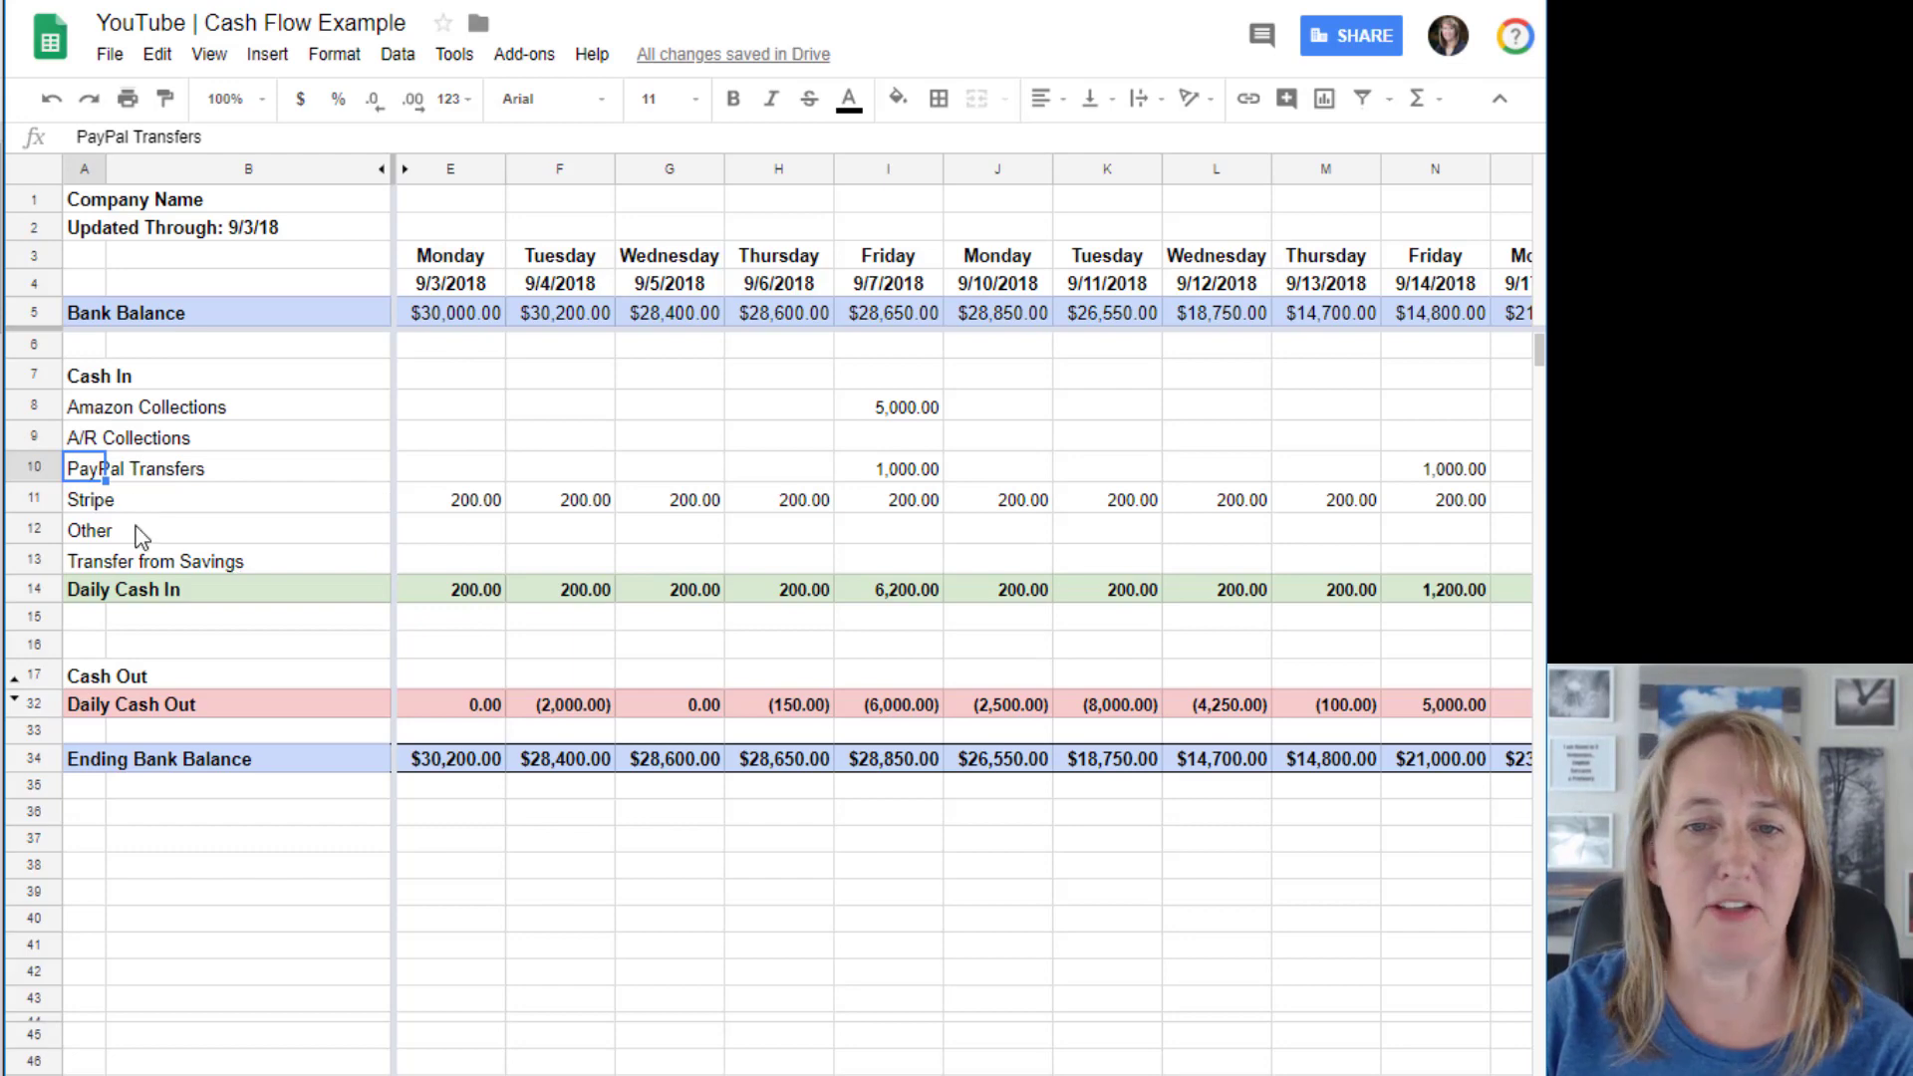
left_click(103, 508)
left_click(101, 535)
left_click(98, 567)
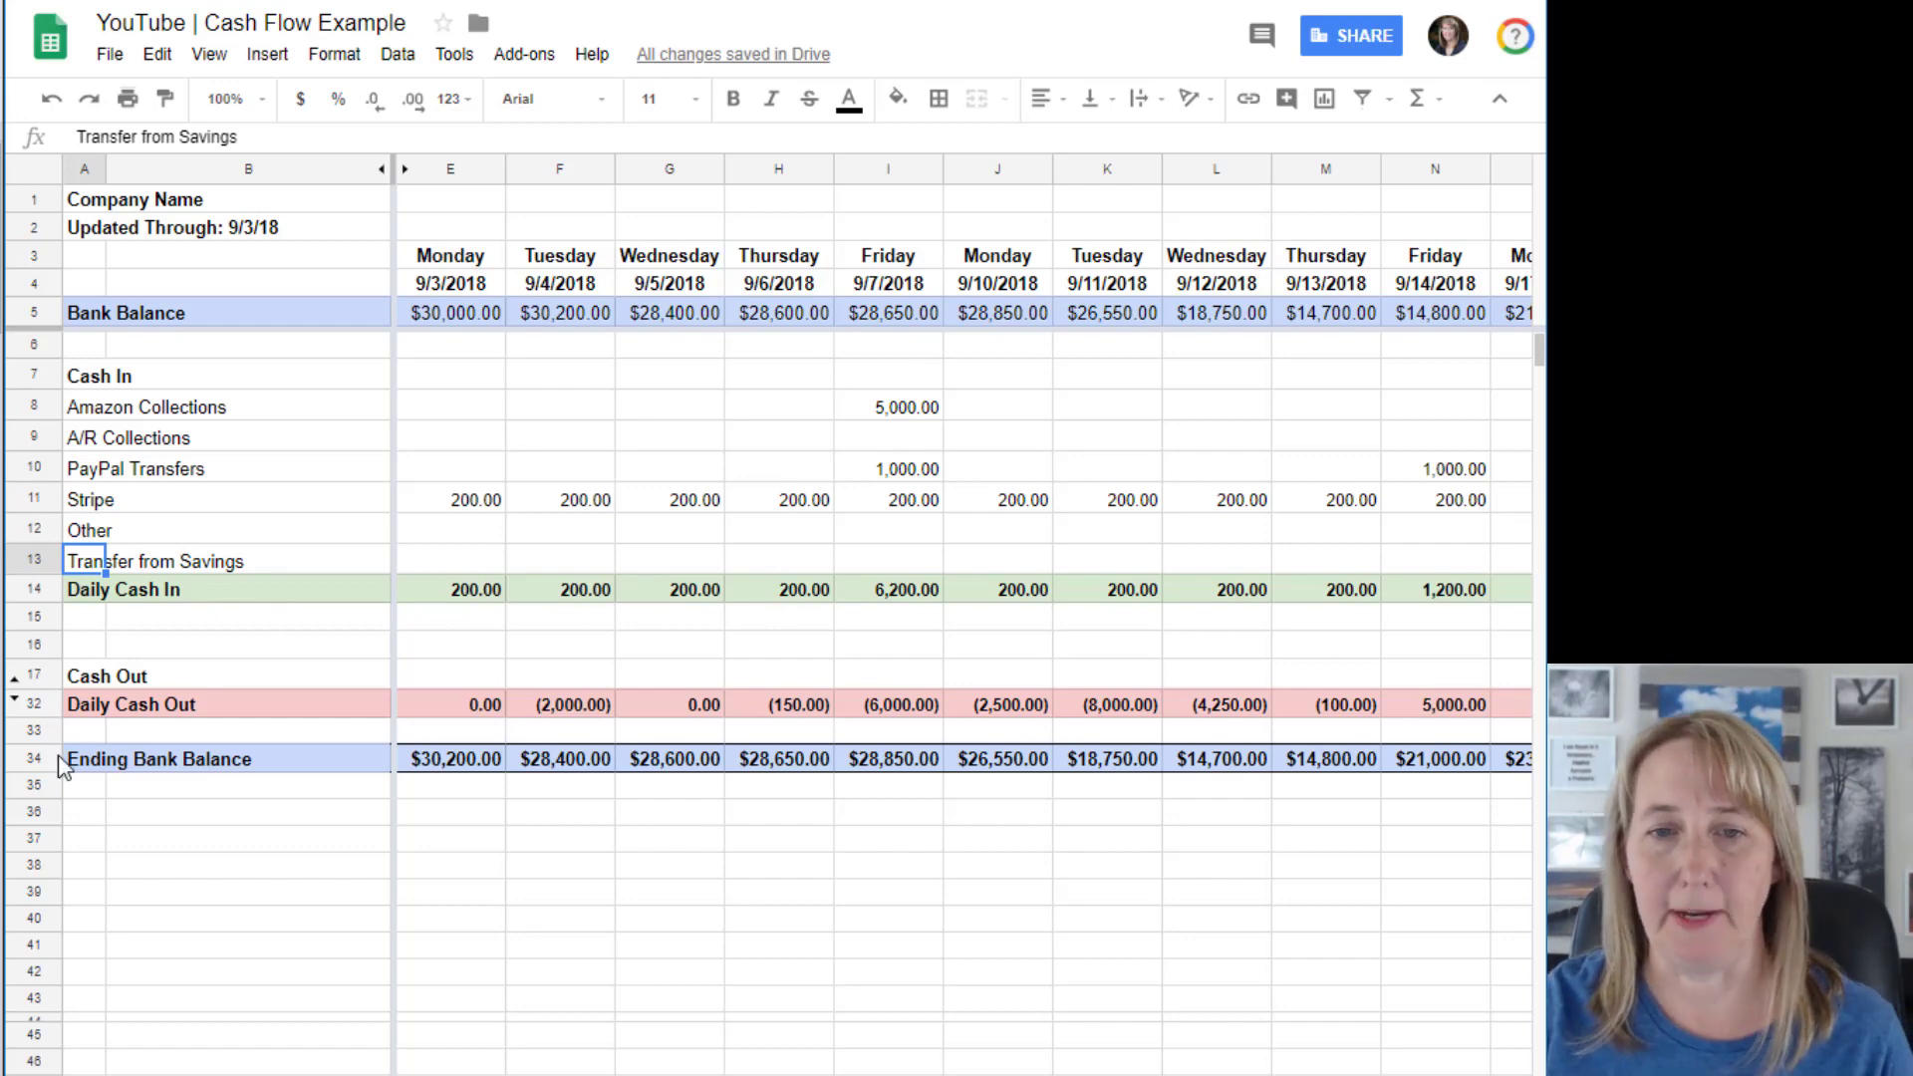
Step: Expand the Cash Out group to show rows 18–31, from Owner Distributions to Transfers to Savings
left_click(15, 709)
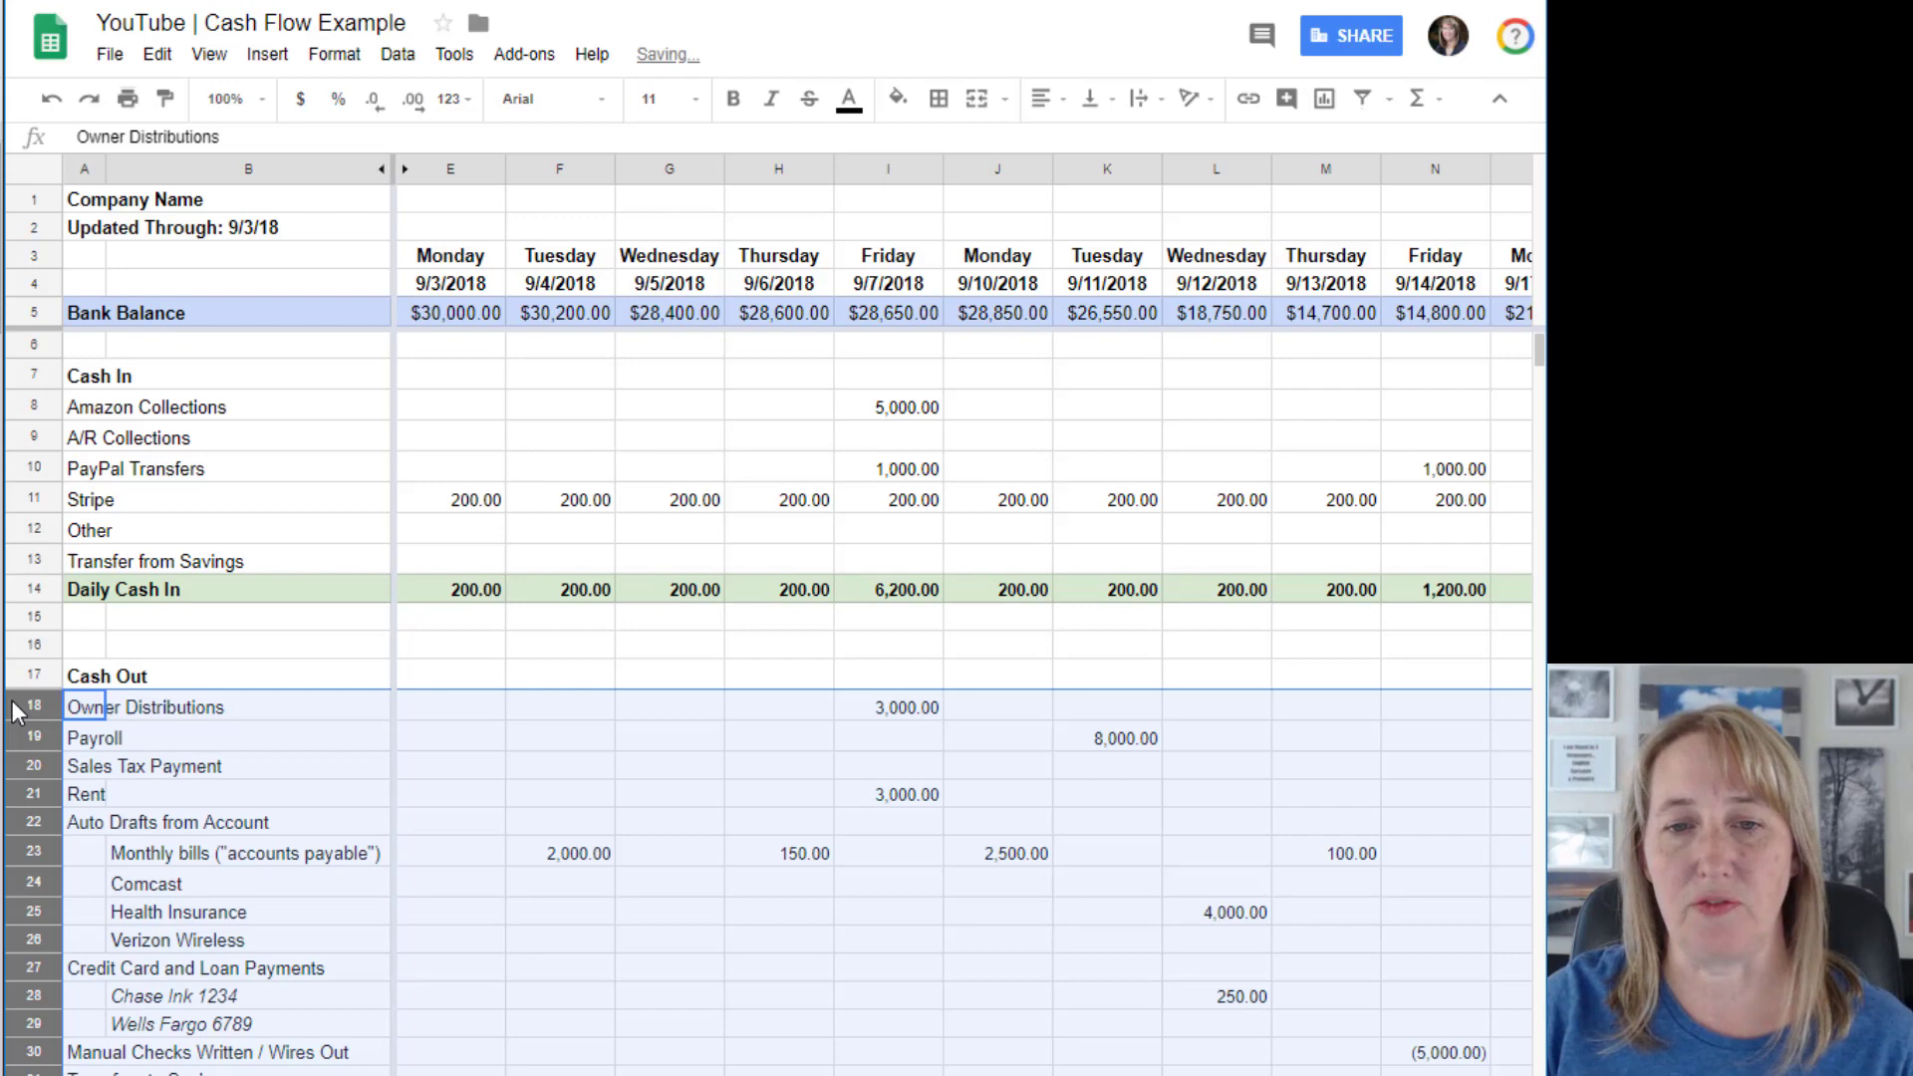
scroll(755, 781, "down", 2)
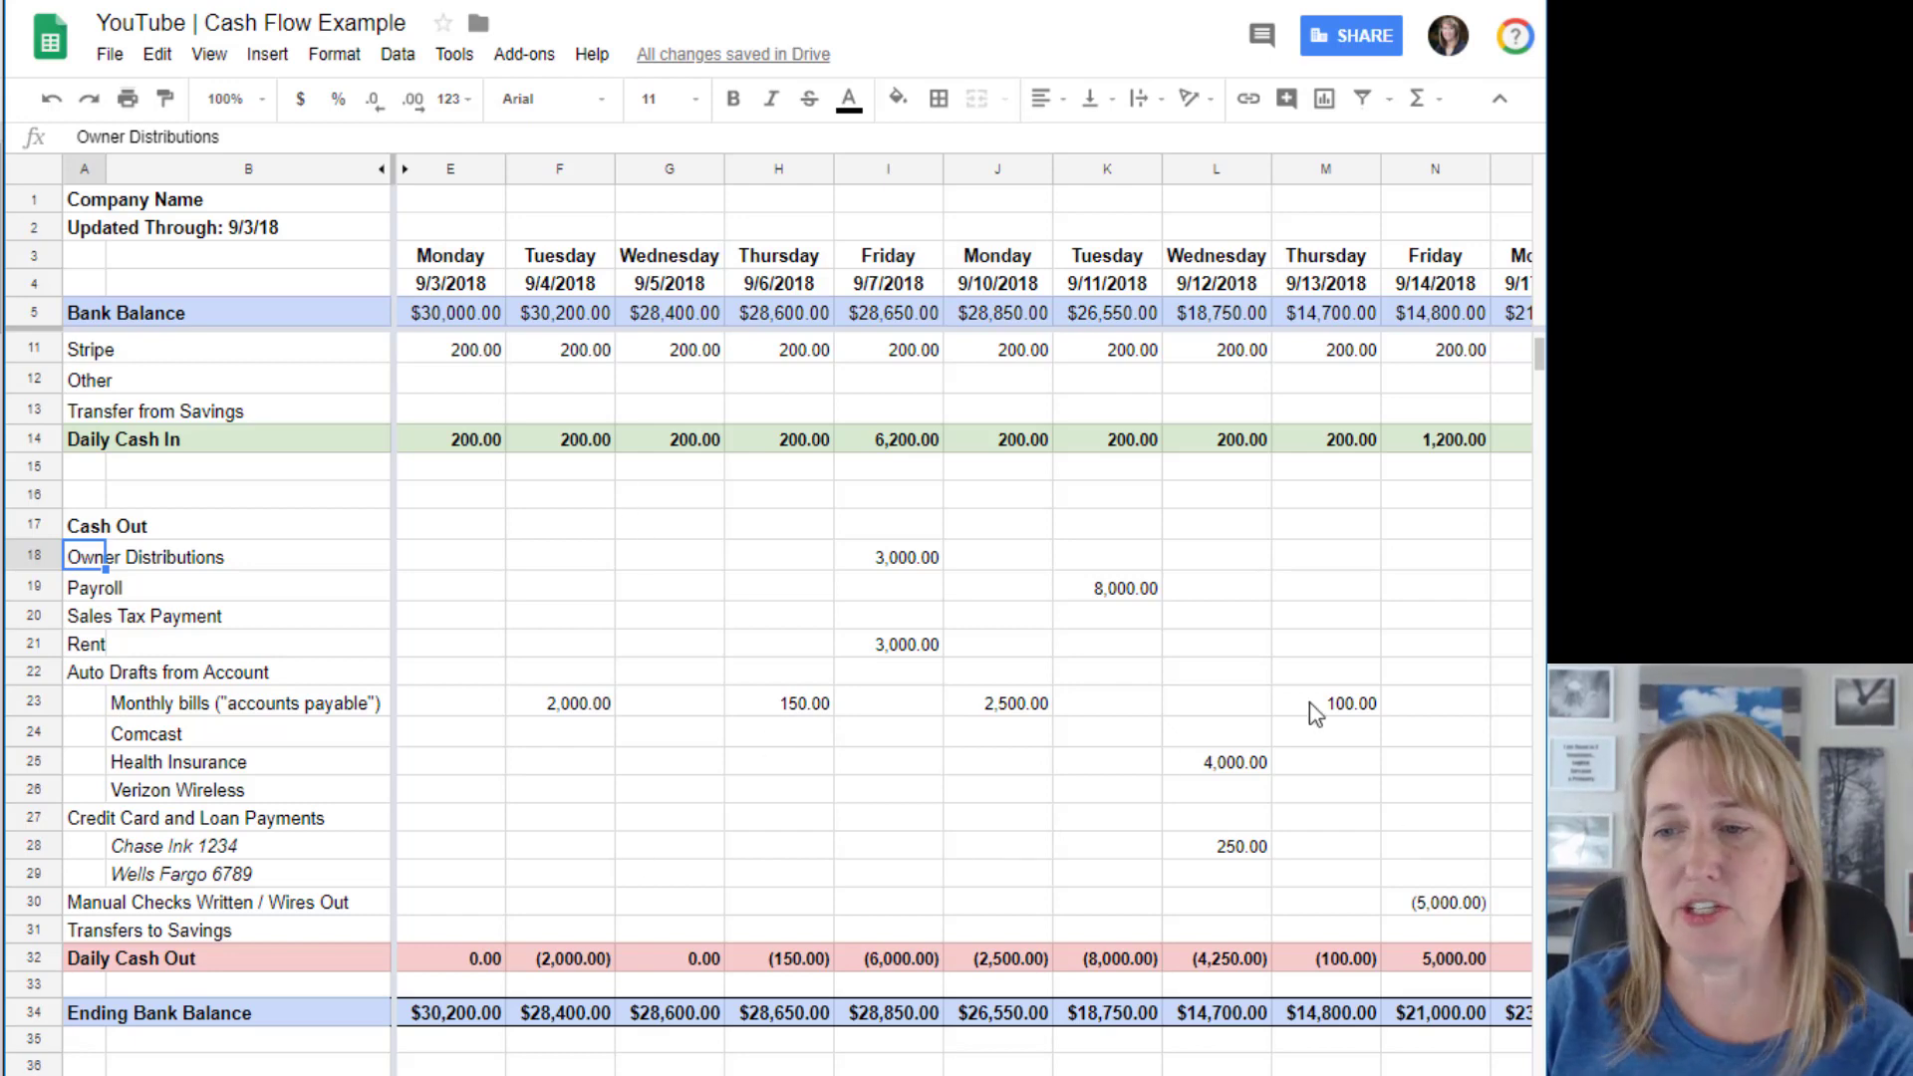
Step: Enter 5,000.00 as Manual Checks Written / Wires Out for 9/14/2018 in N30
left_click(1436, 909)
type("5000")
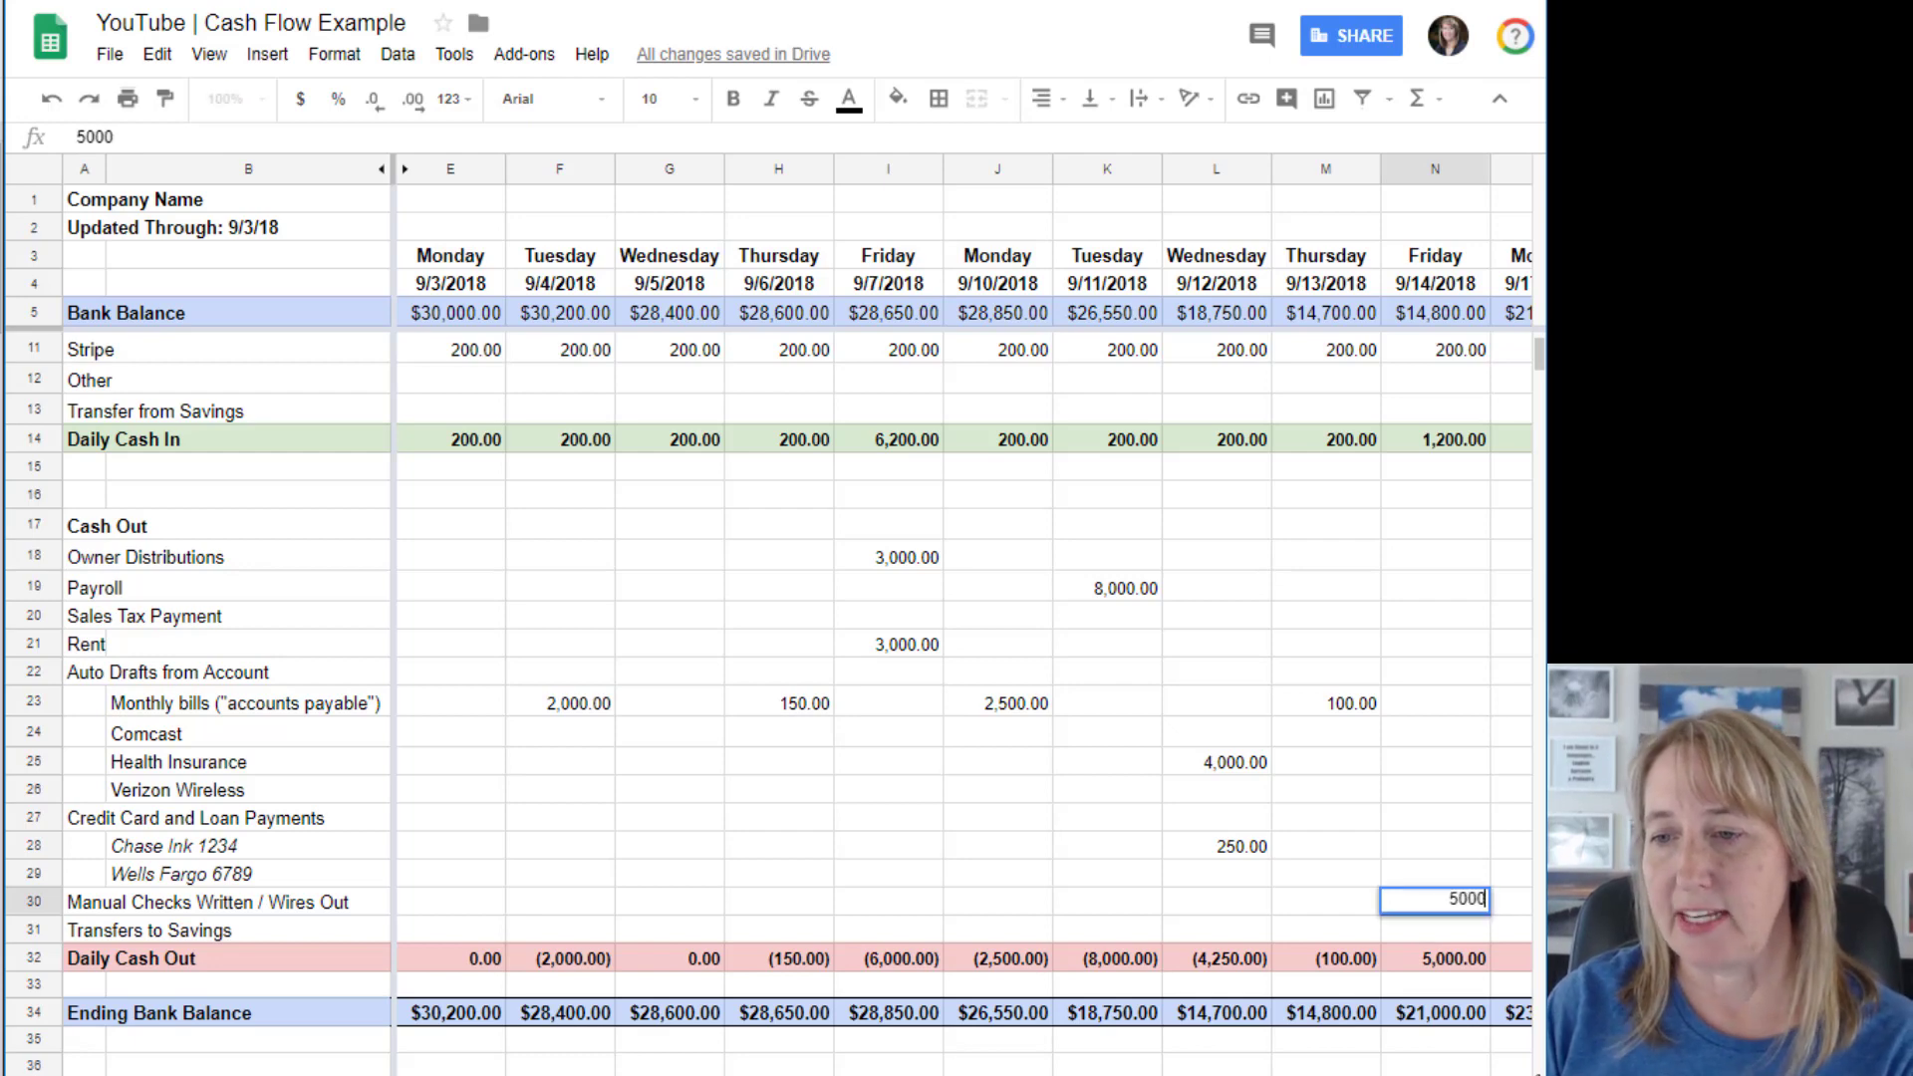
key("Return")
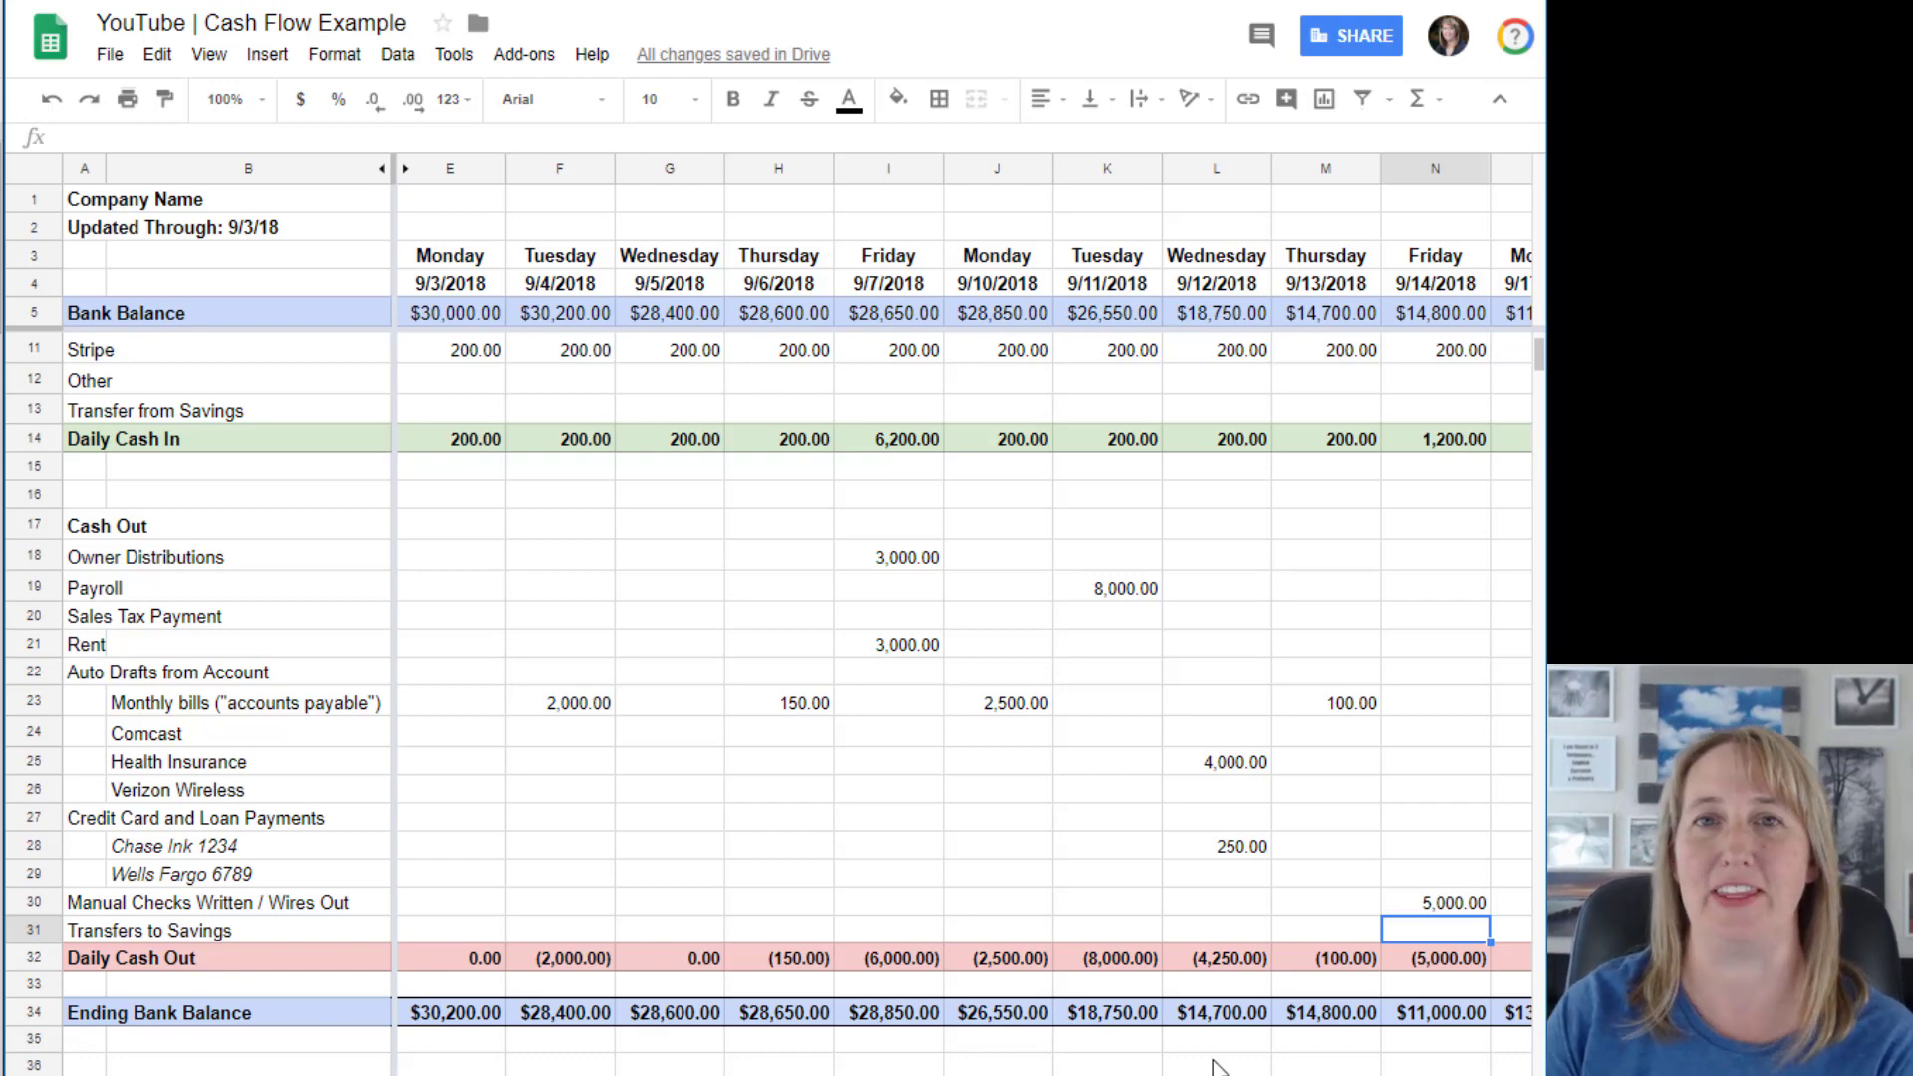
scroll(1330, 902, "down", 1)
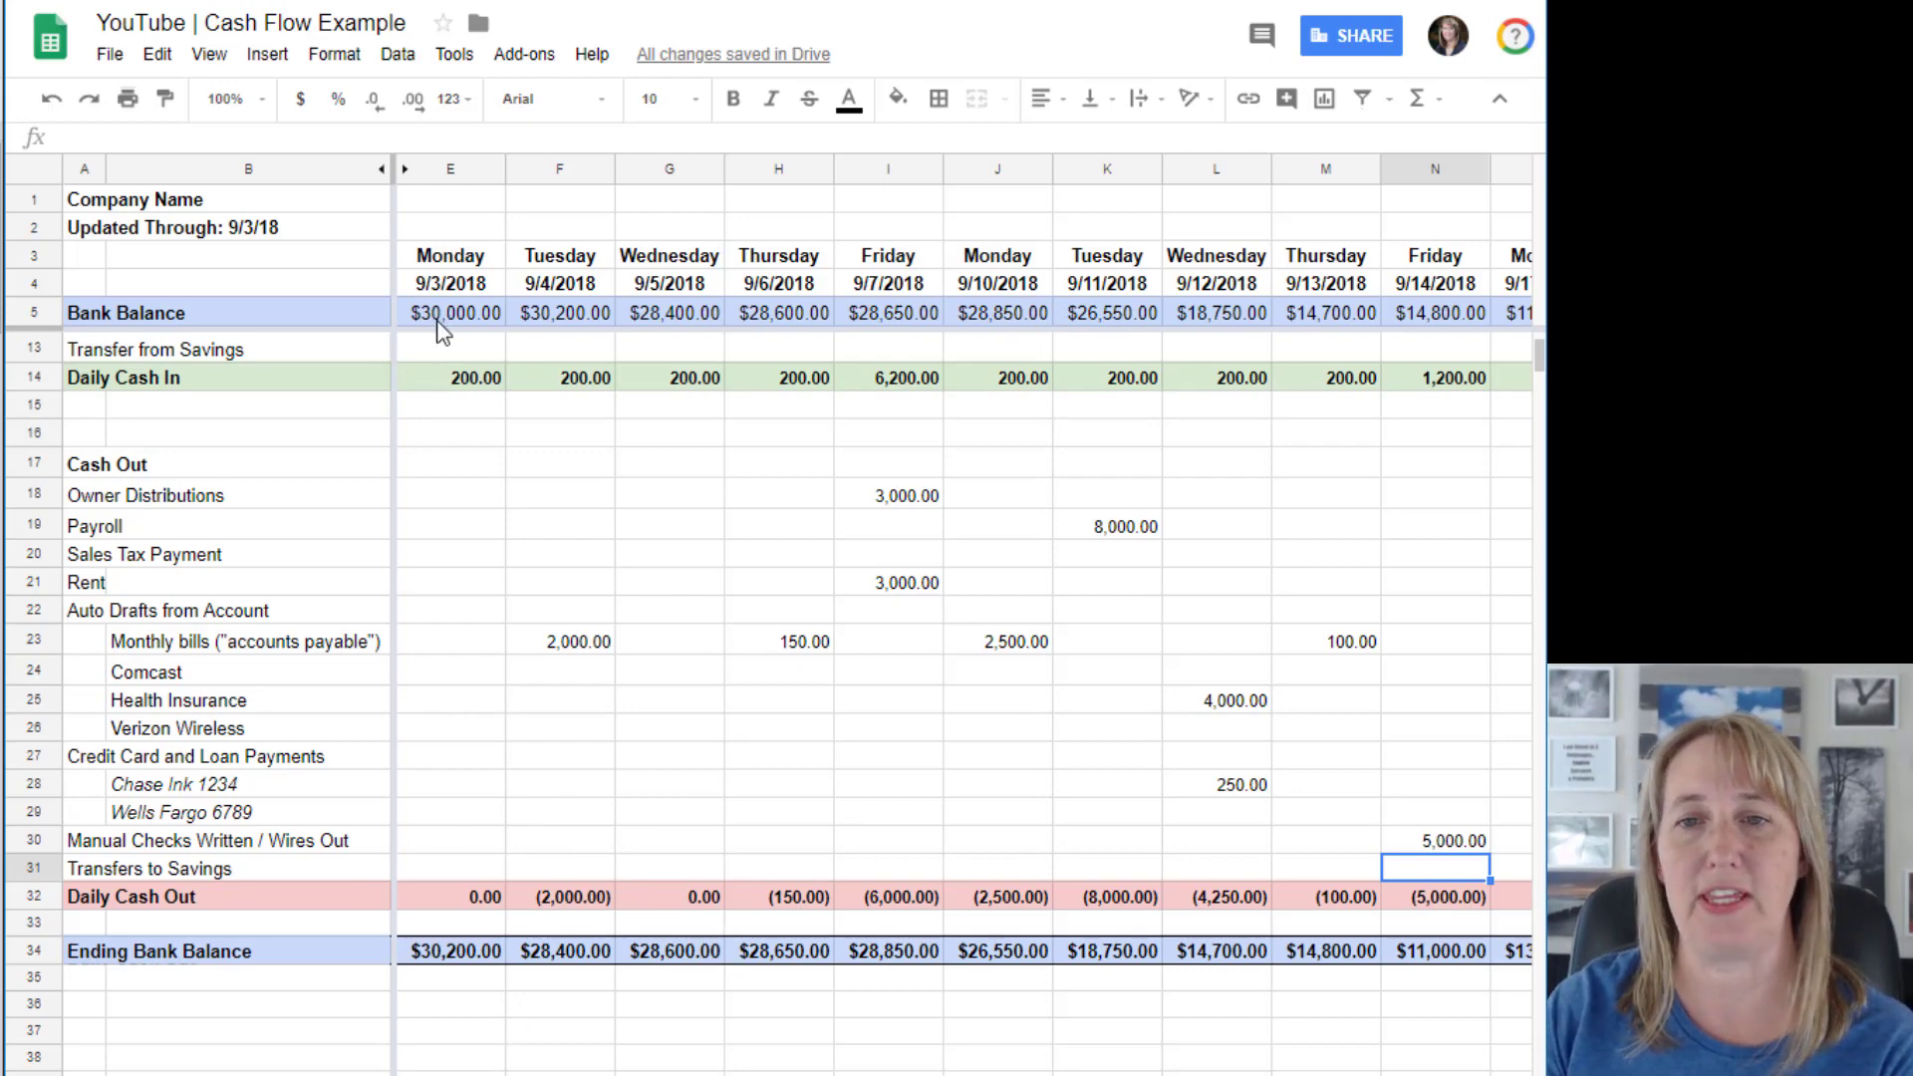
Step: Set Monday 9/3 Transfers to Savings to 1,000 after trying -20000 and 20,000
left_click(468, 865)
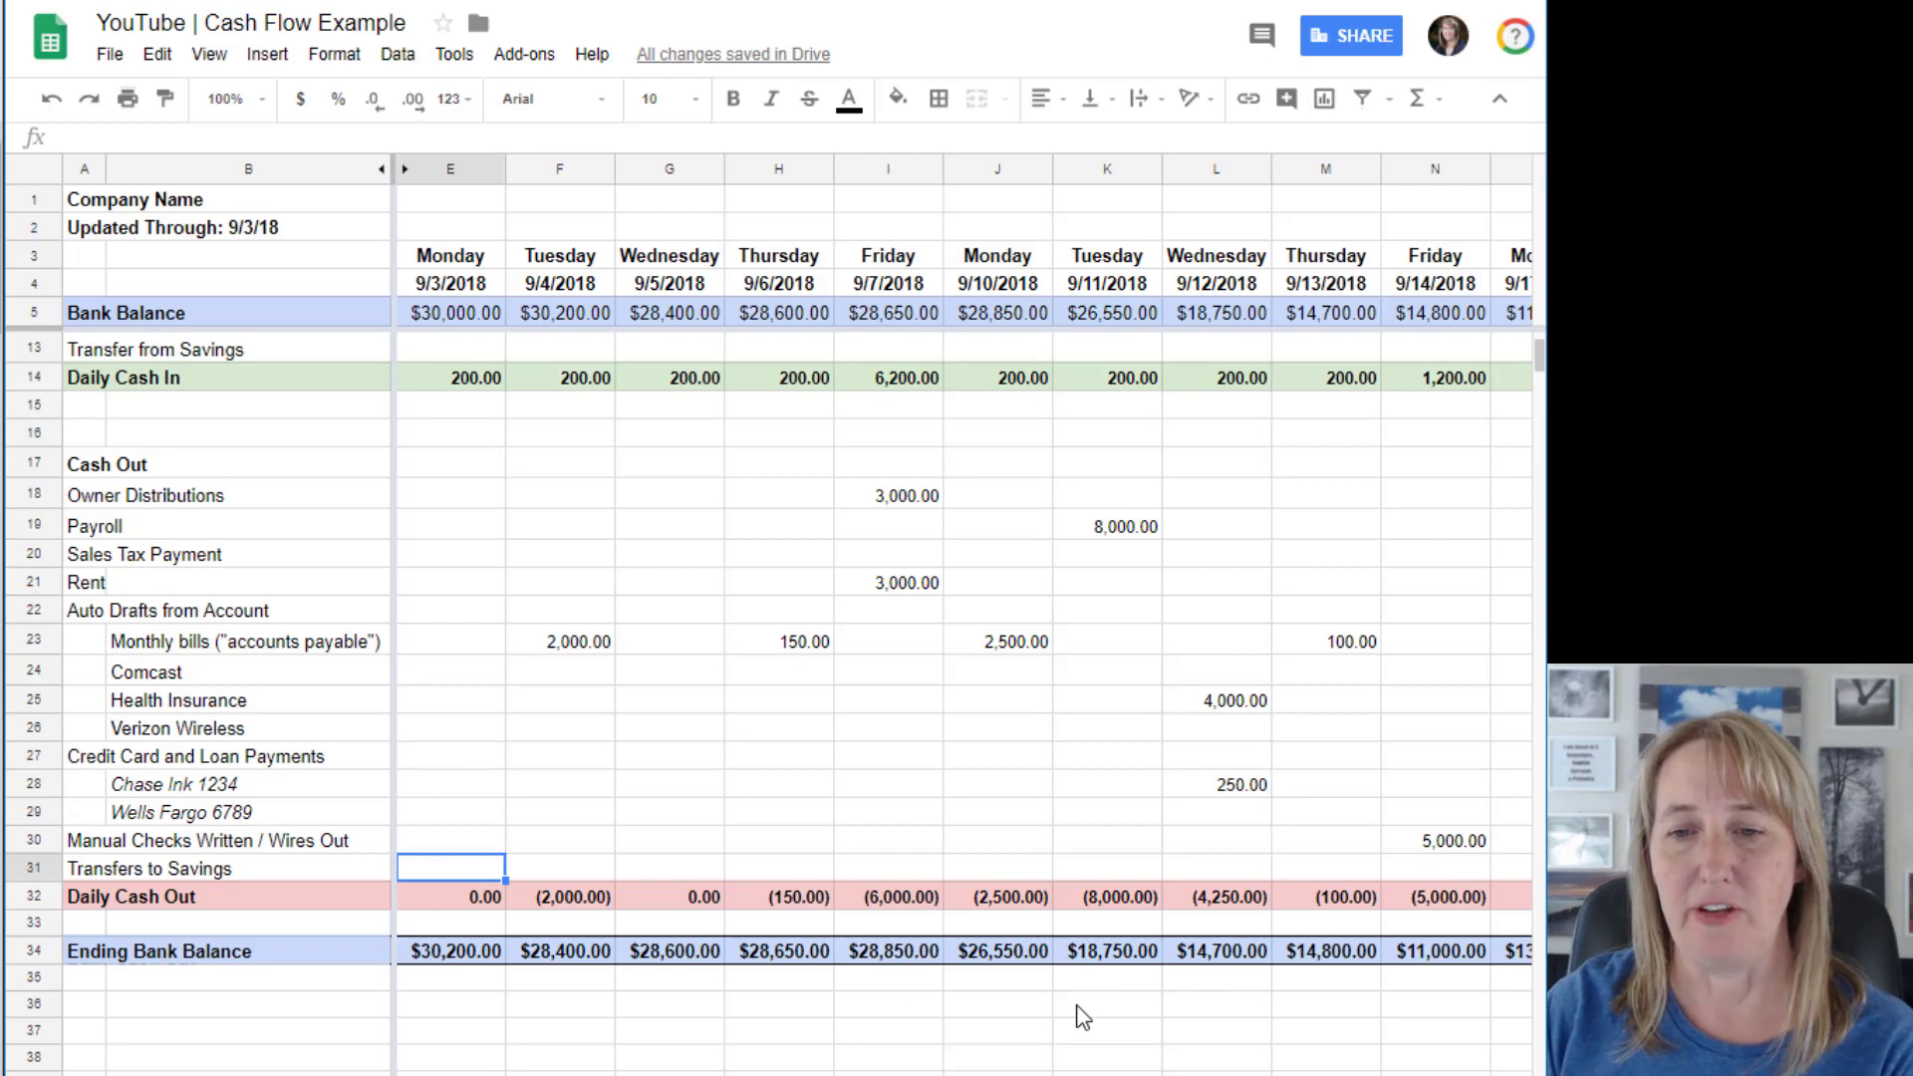
type("-")
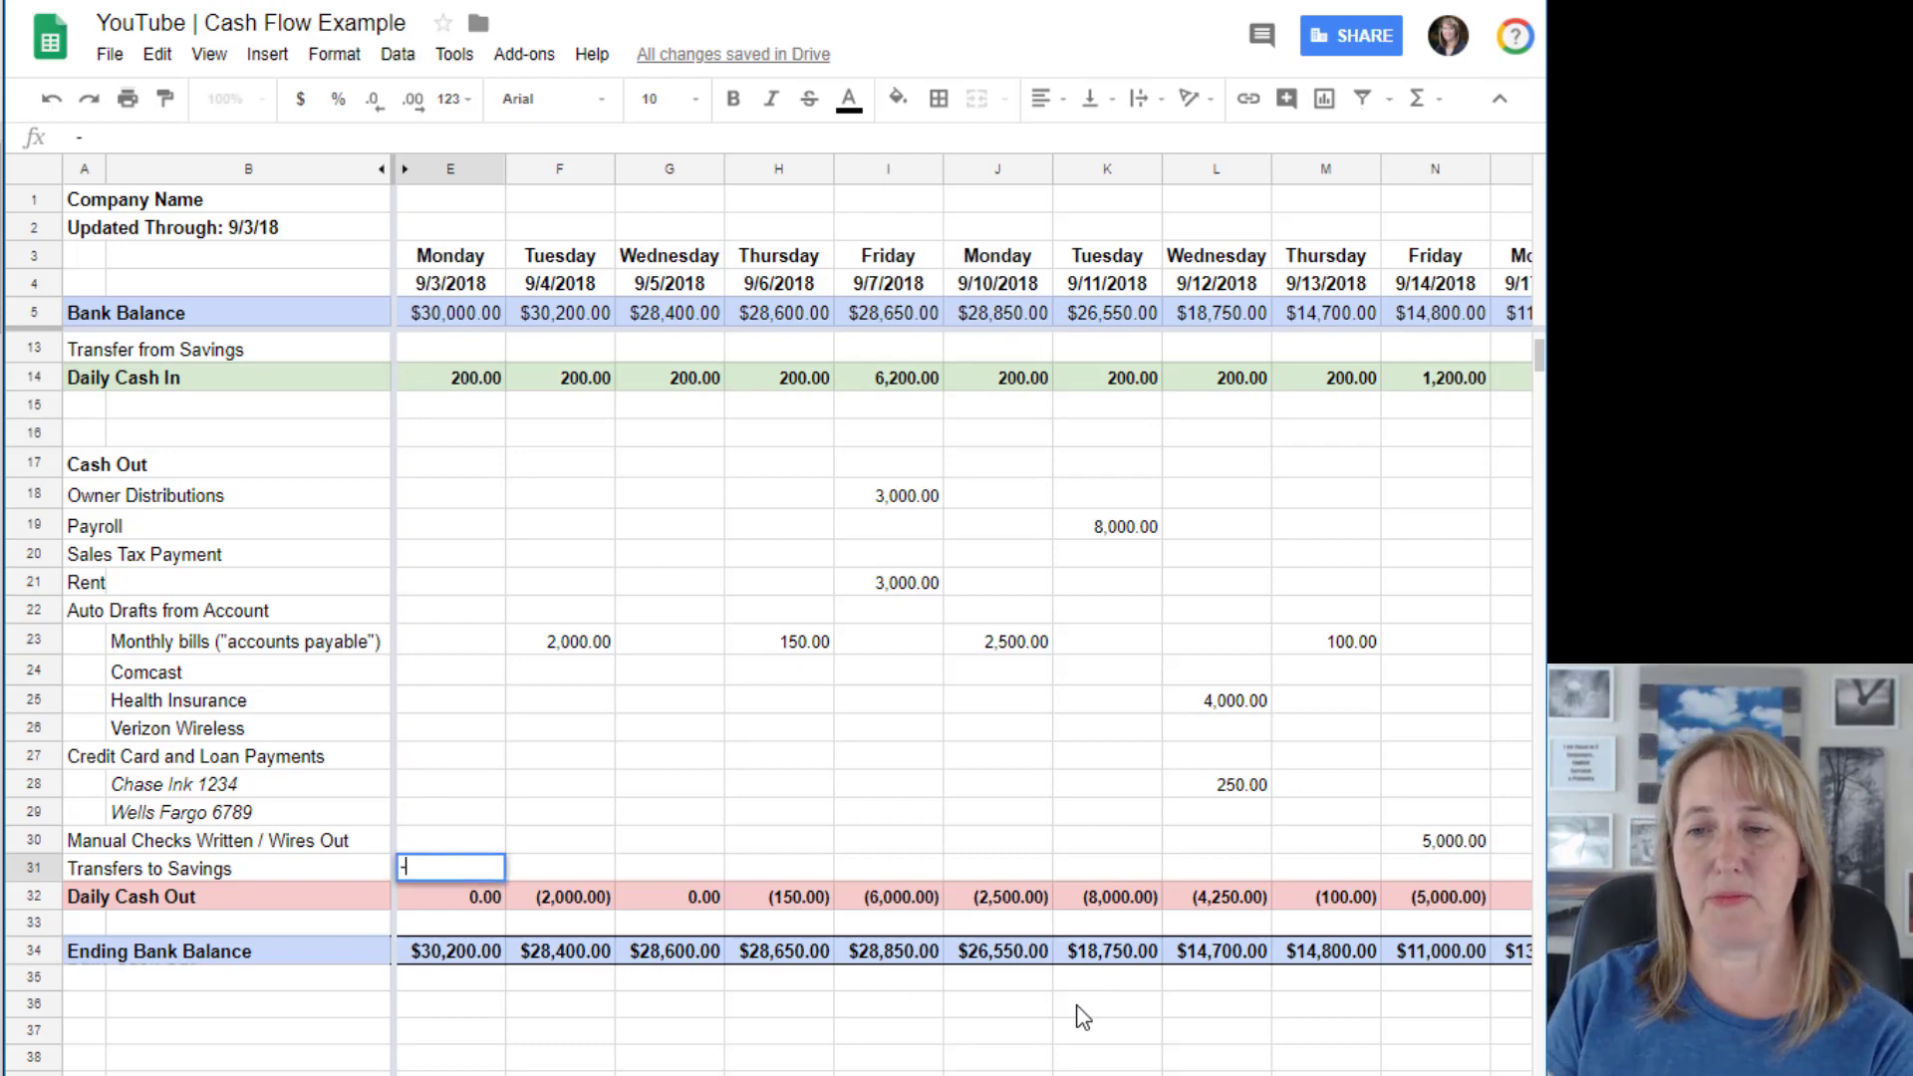
type("20000")
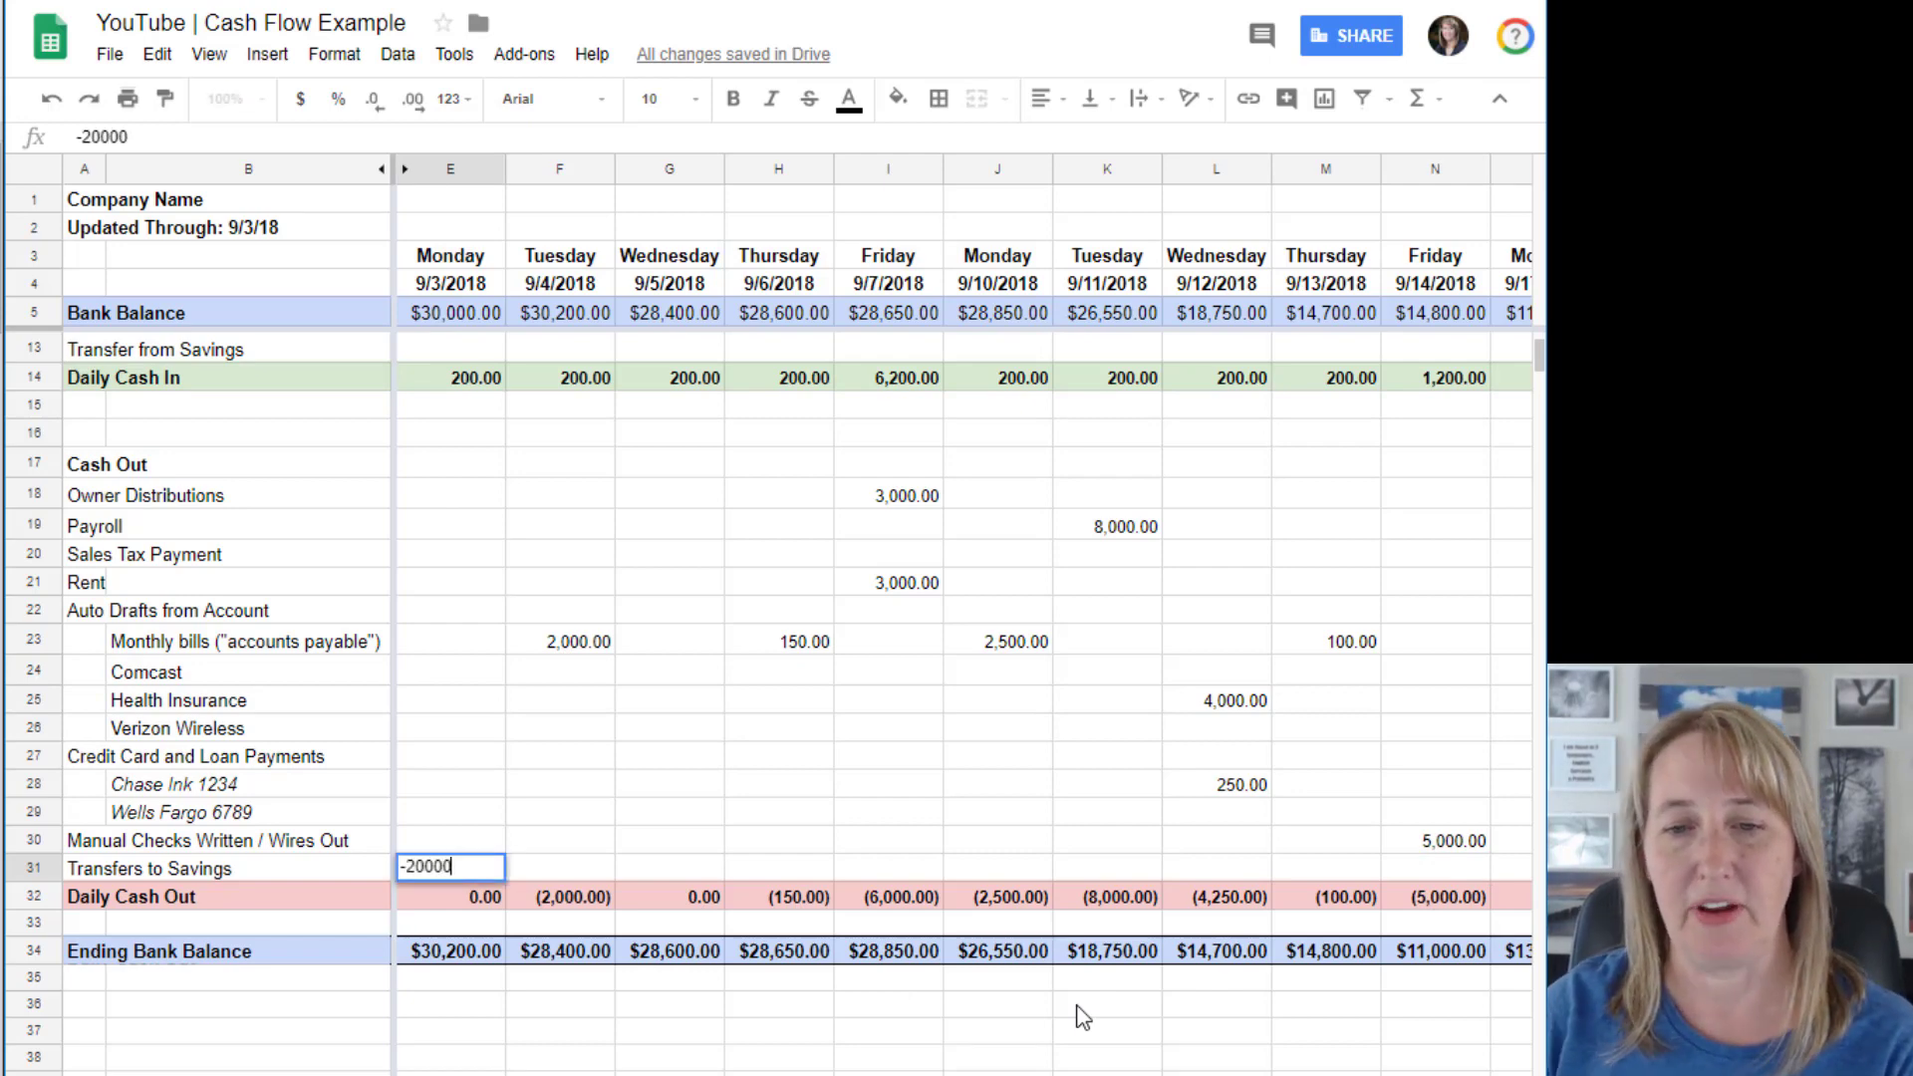
key("Return")
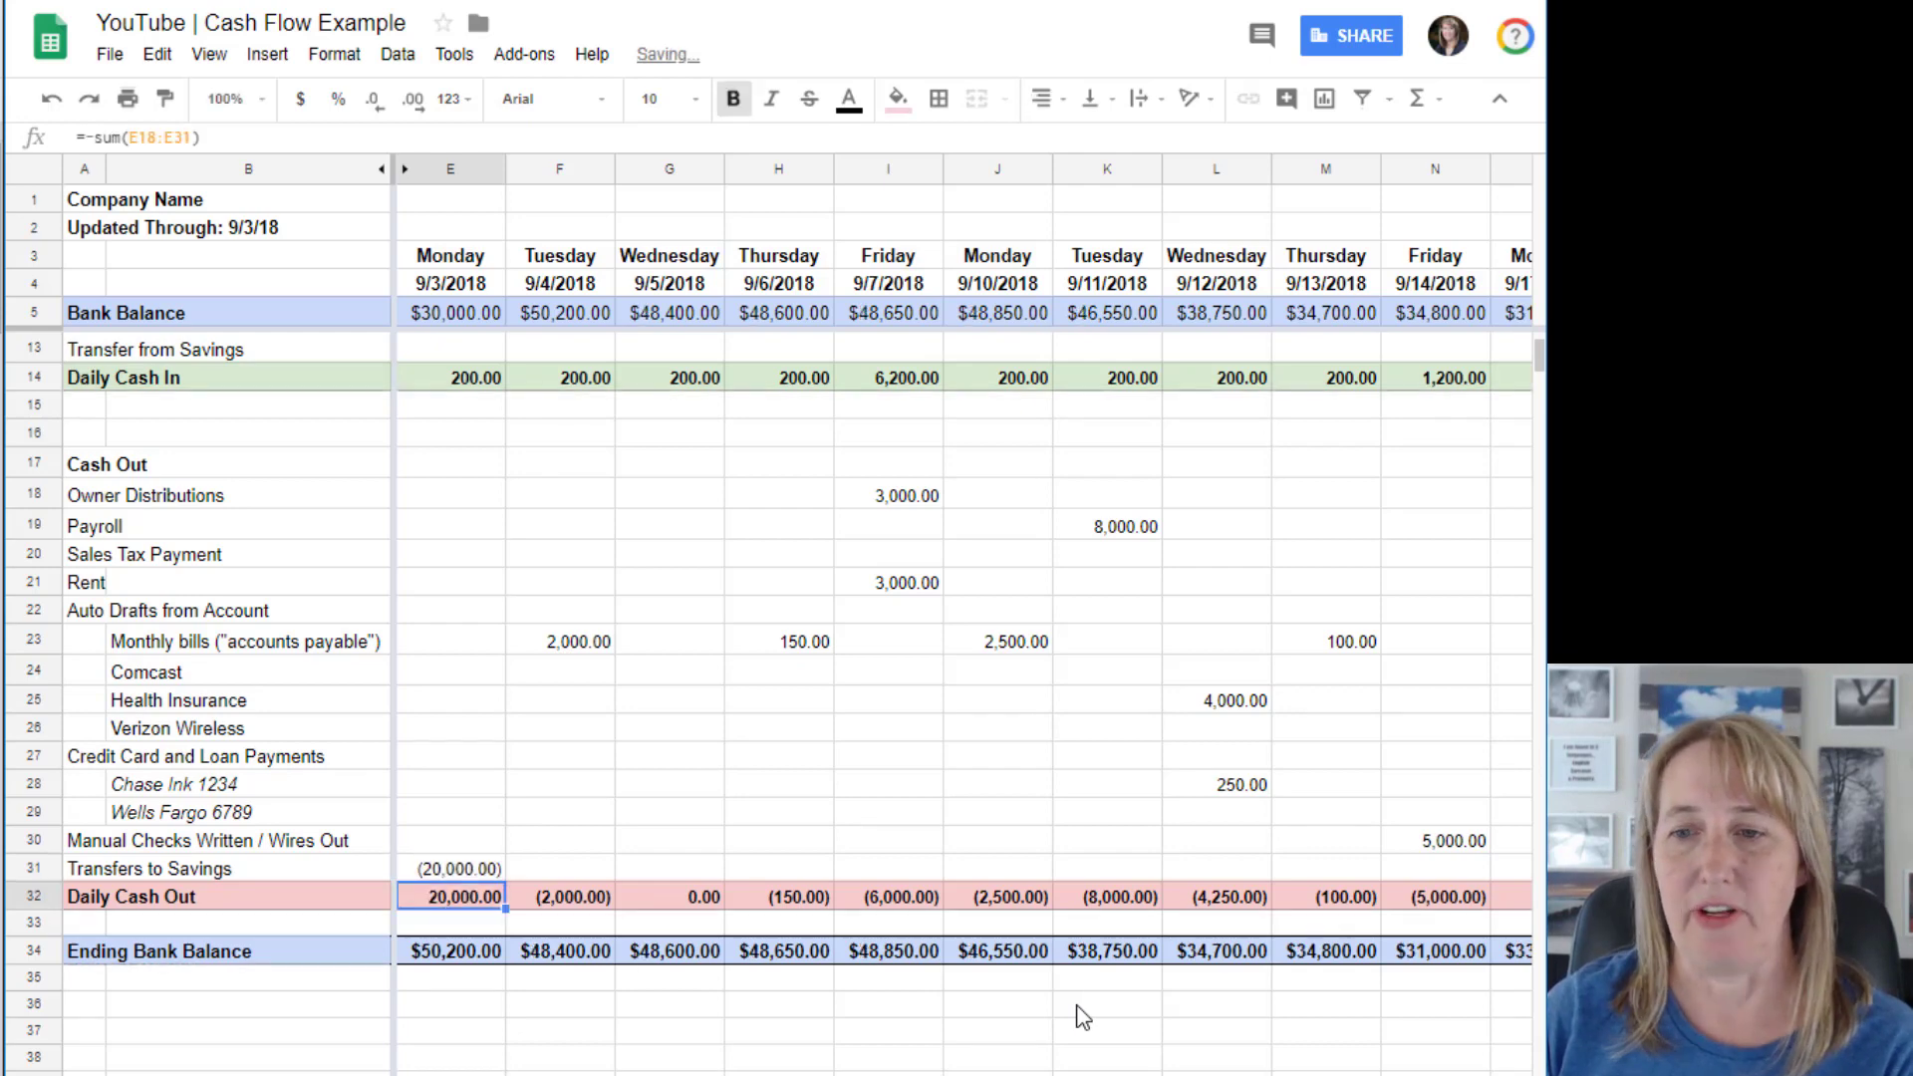
left_click(498, 869)
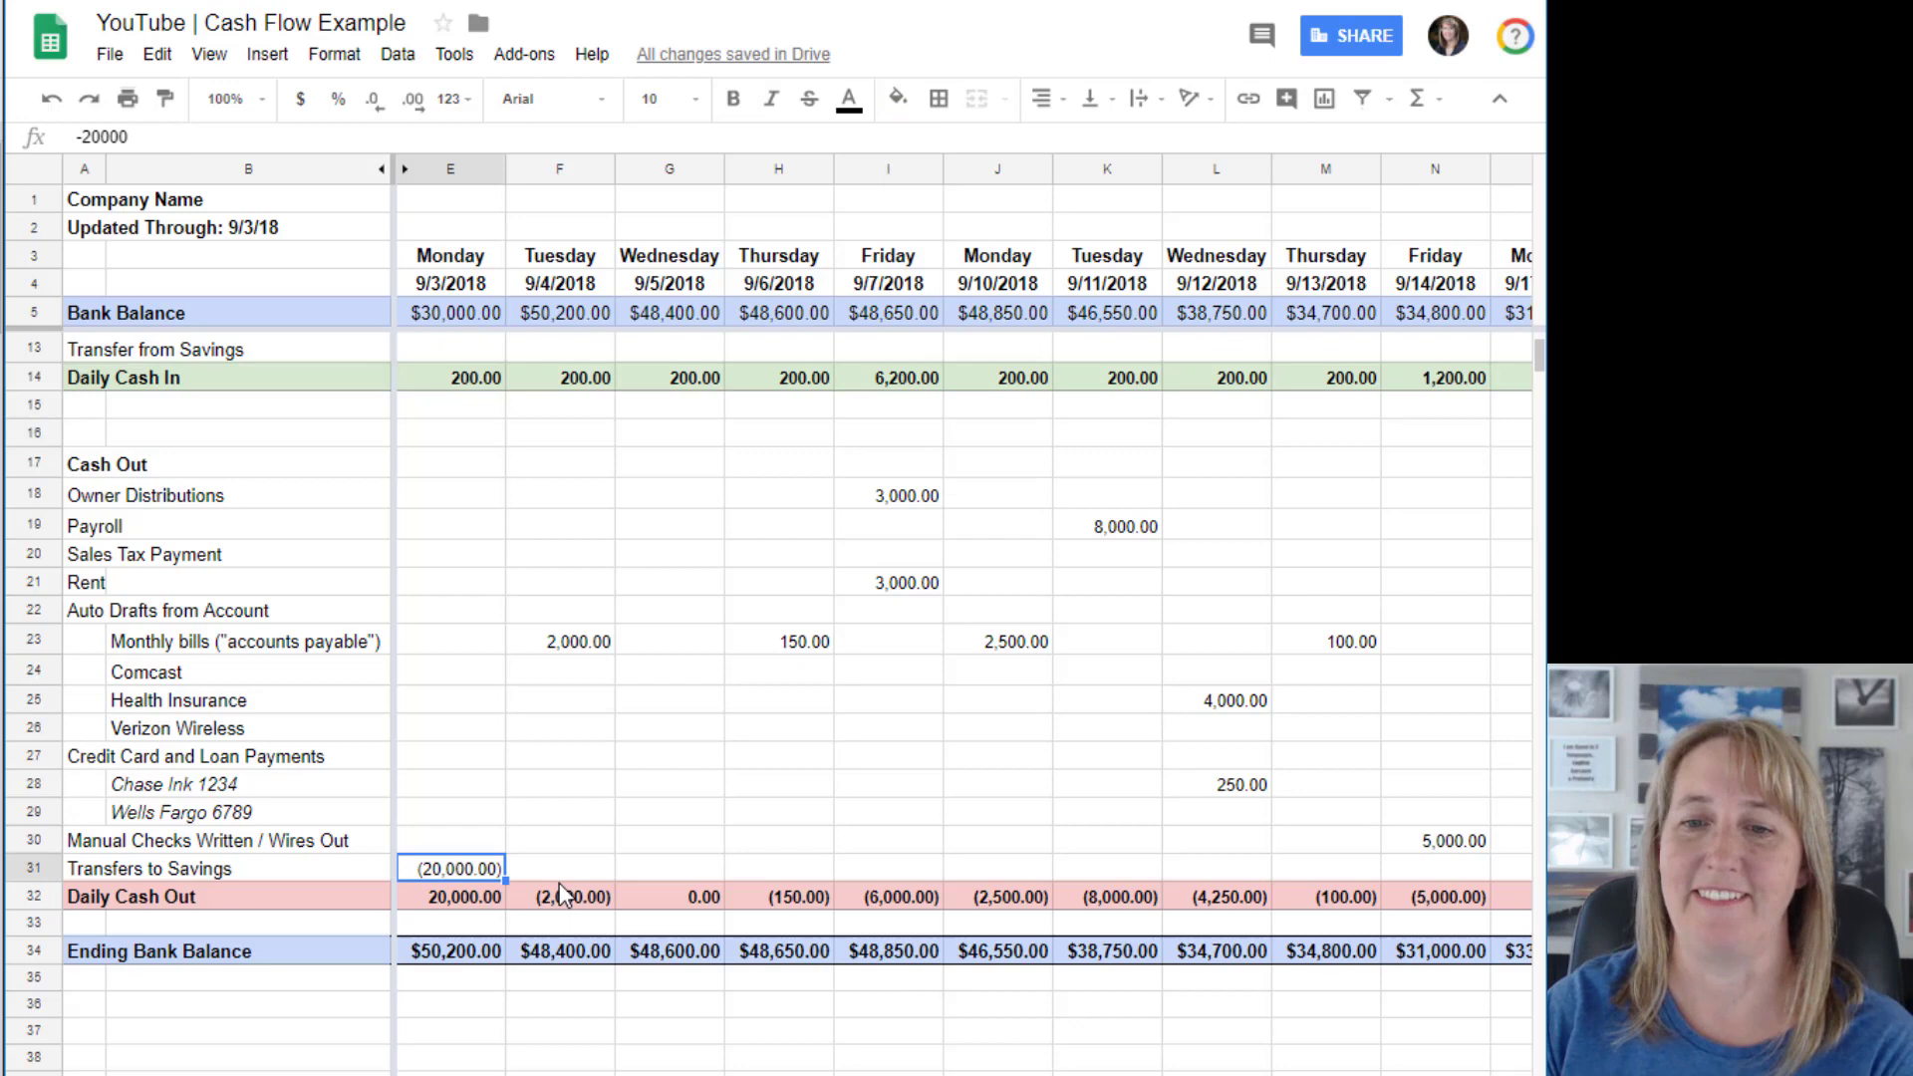
type("20,000")
key("Return")
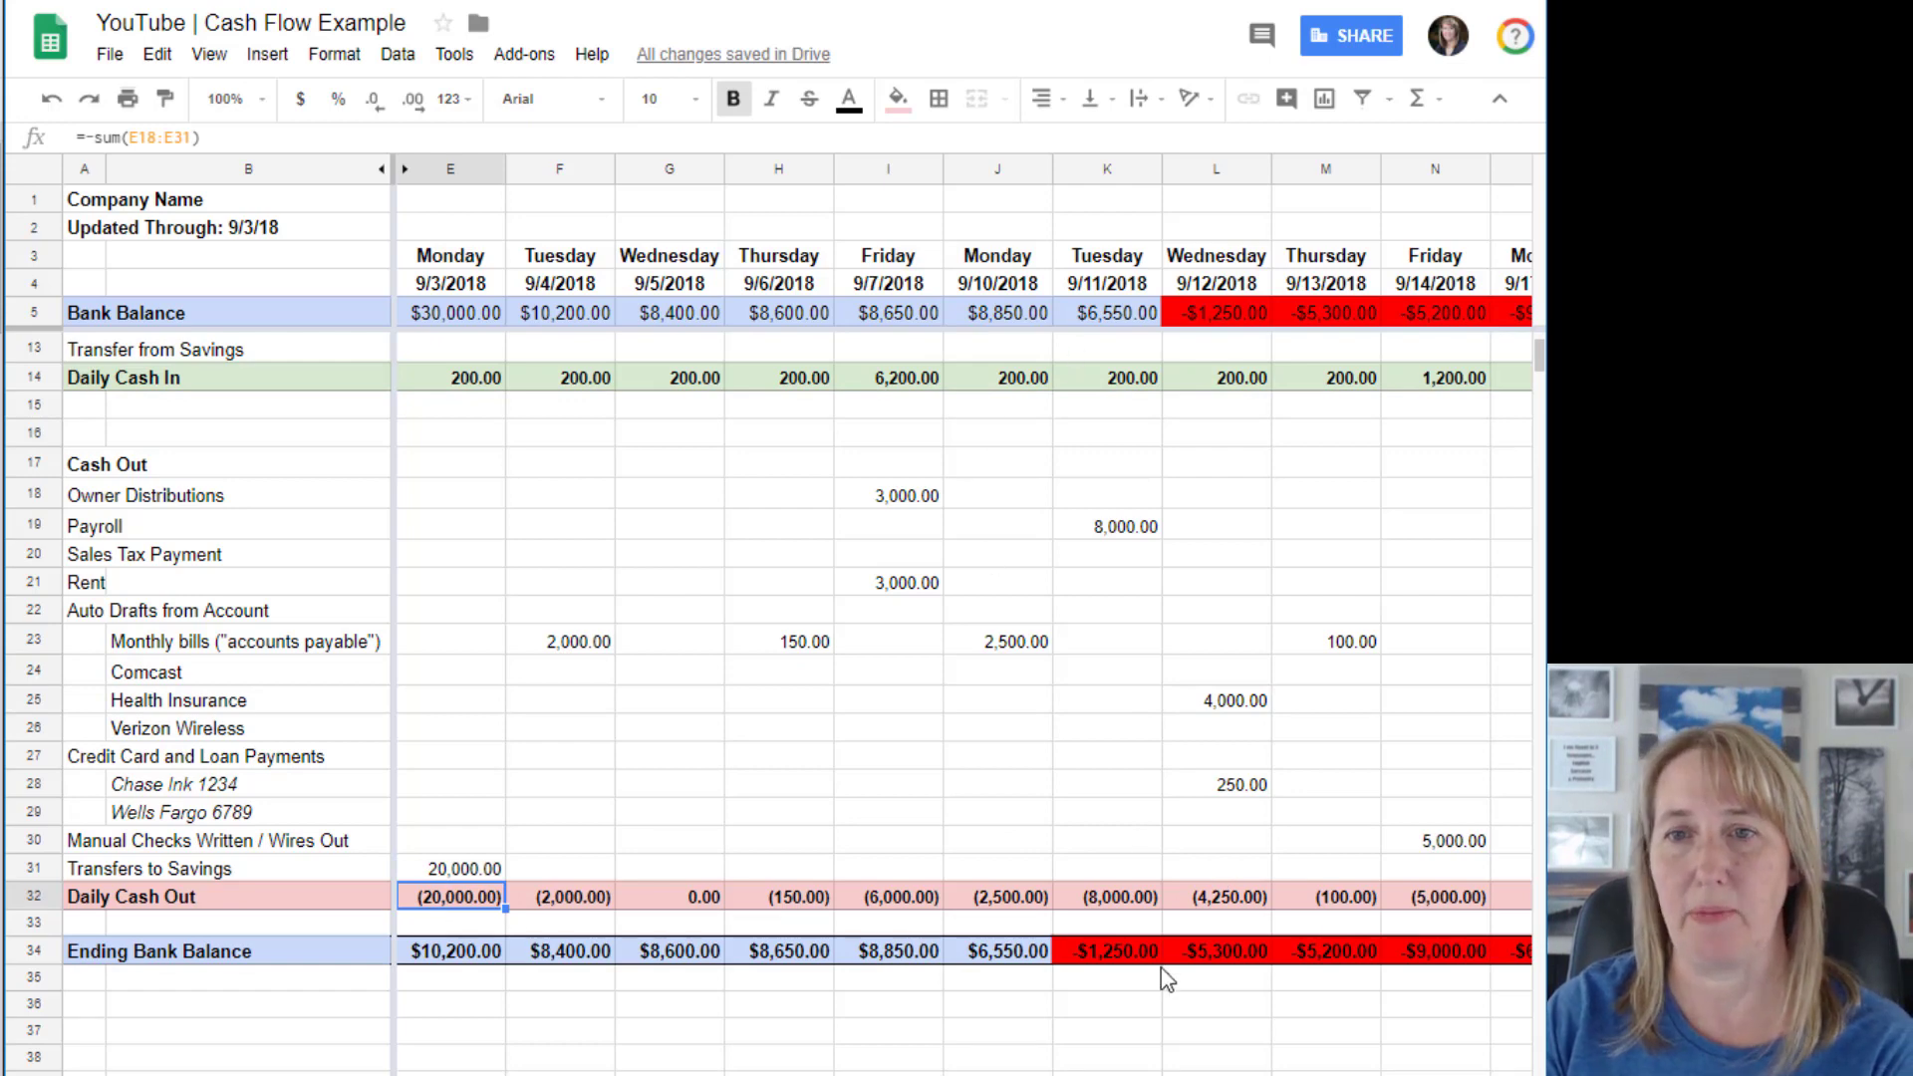
left_click(450, 869)
type("1000")
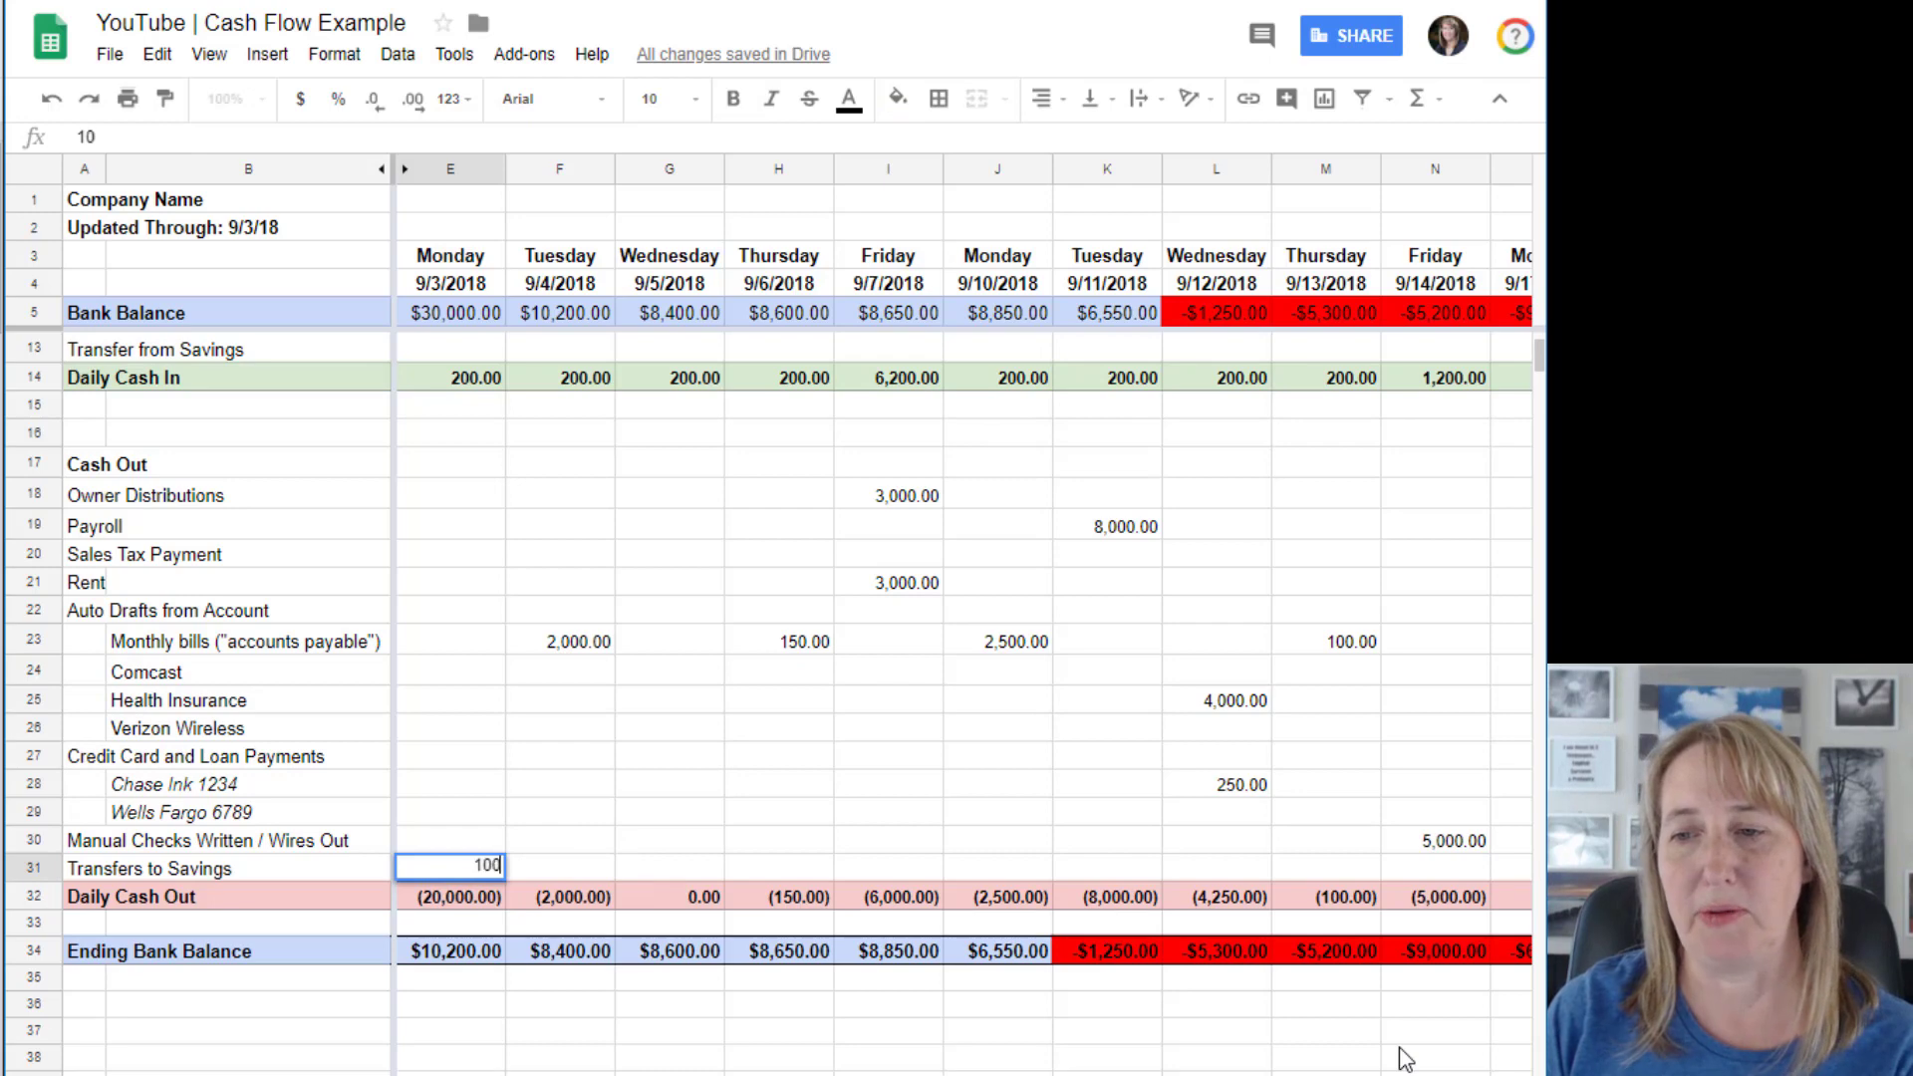
key("Return")
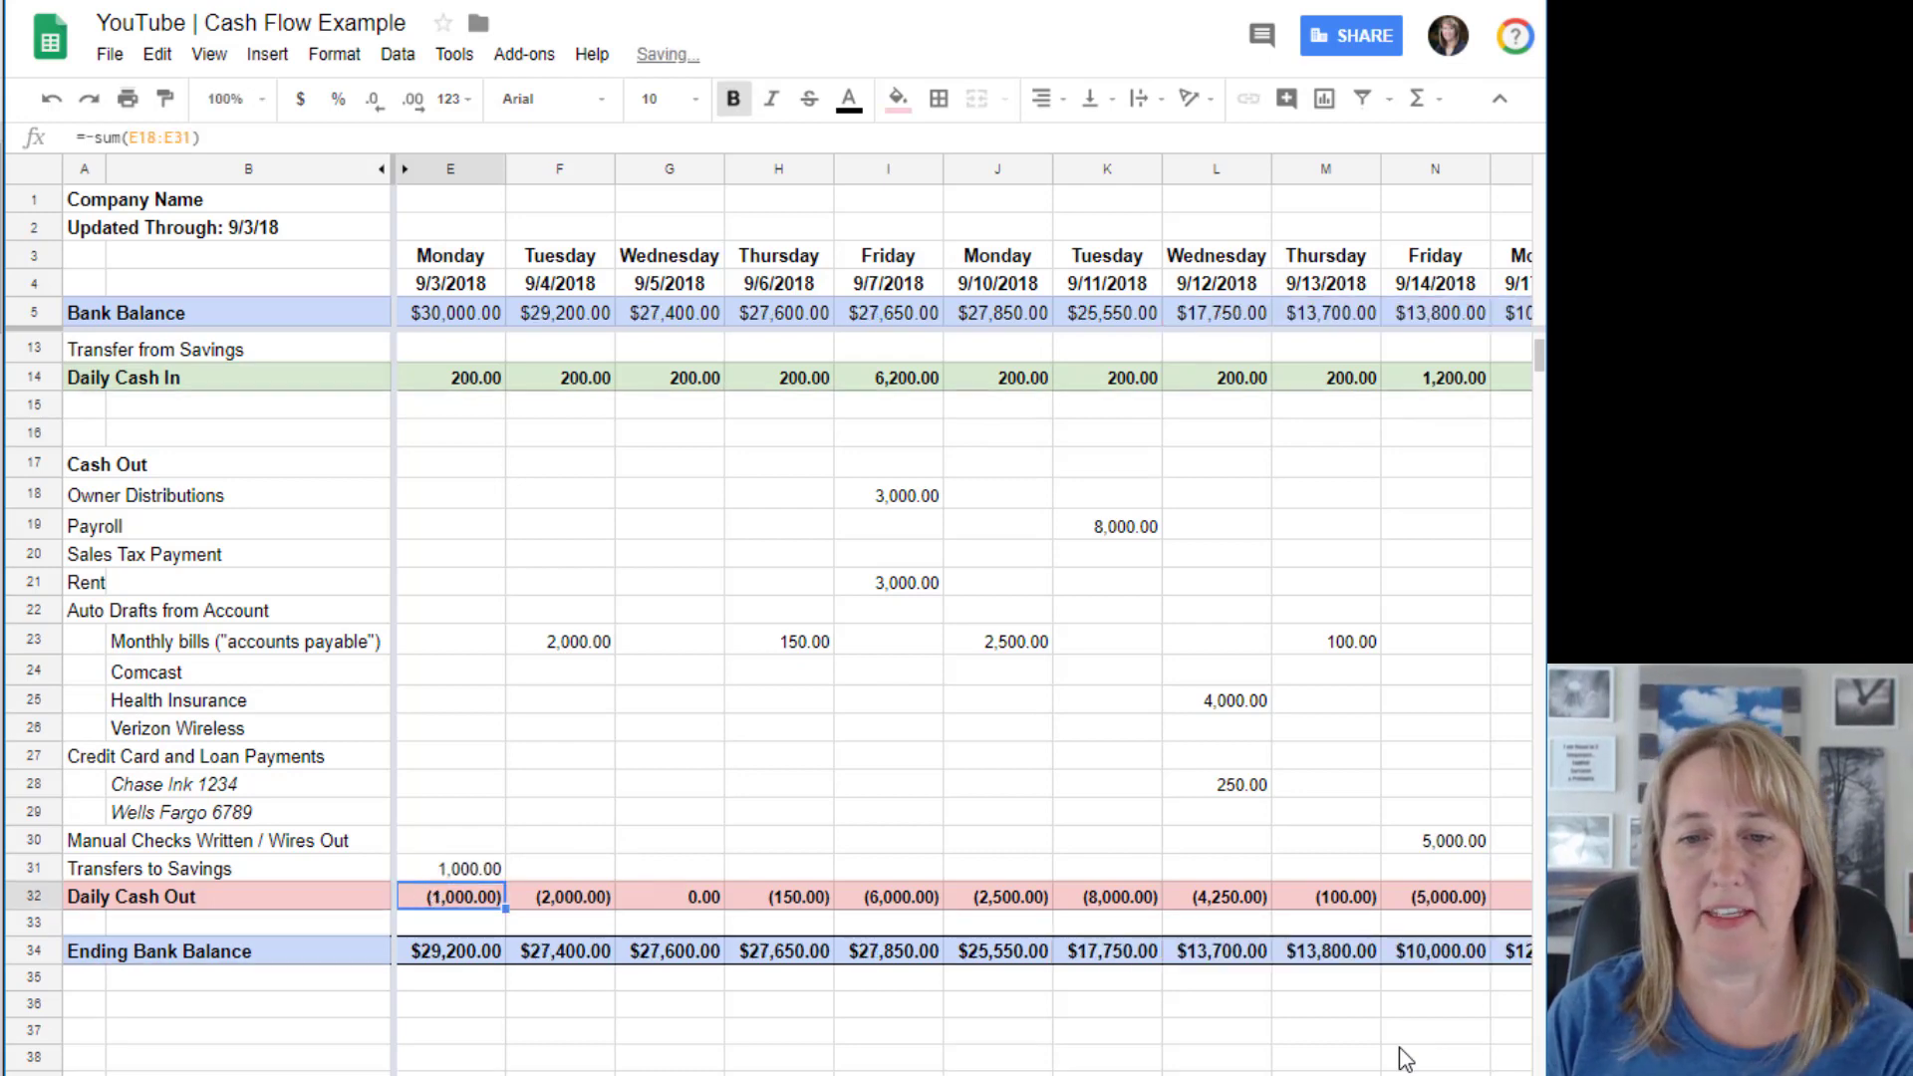
Step: Move along row 31 to check Transfers to Savings on later days
key("Up")
key("Right")
key("Right")
key("Right")
key("Right")
key("Right")
key("Right")
key("Right")
key("Right")
key("Right")
key("Right")
key("Right")
key("Right")
key("Right")
key("Right")
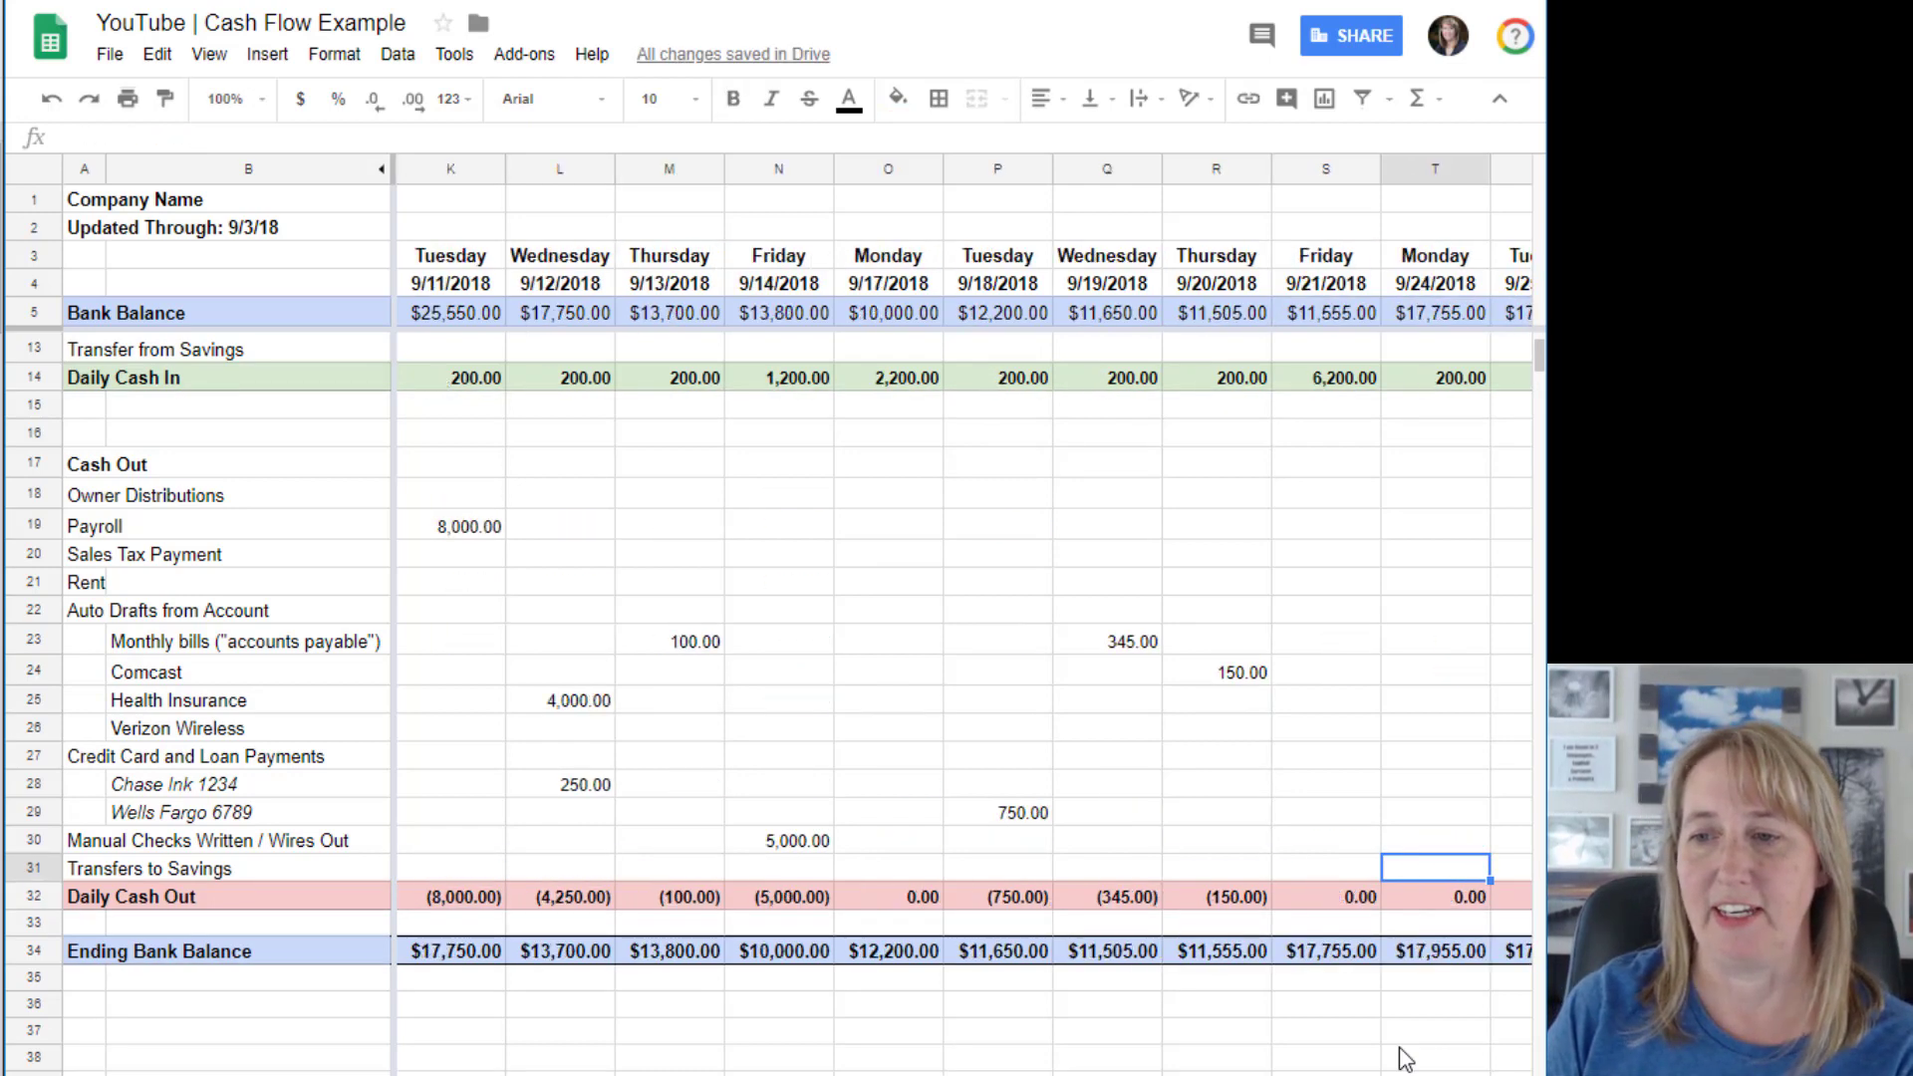
key("Right")
key("Right")
key("Right")
key("Right")
key("Left")
key("Left")
key("Left")
key("Left")
key("Left")
key("Left")
key("Left")
key("Left")
key("Left")
key("Left")
key("Left")
key("Left")
key("Left")
key("Left")
key("Left")
key("Left")
key("Left")
key("Left")
key("Left")
key("Left")
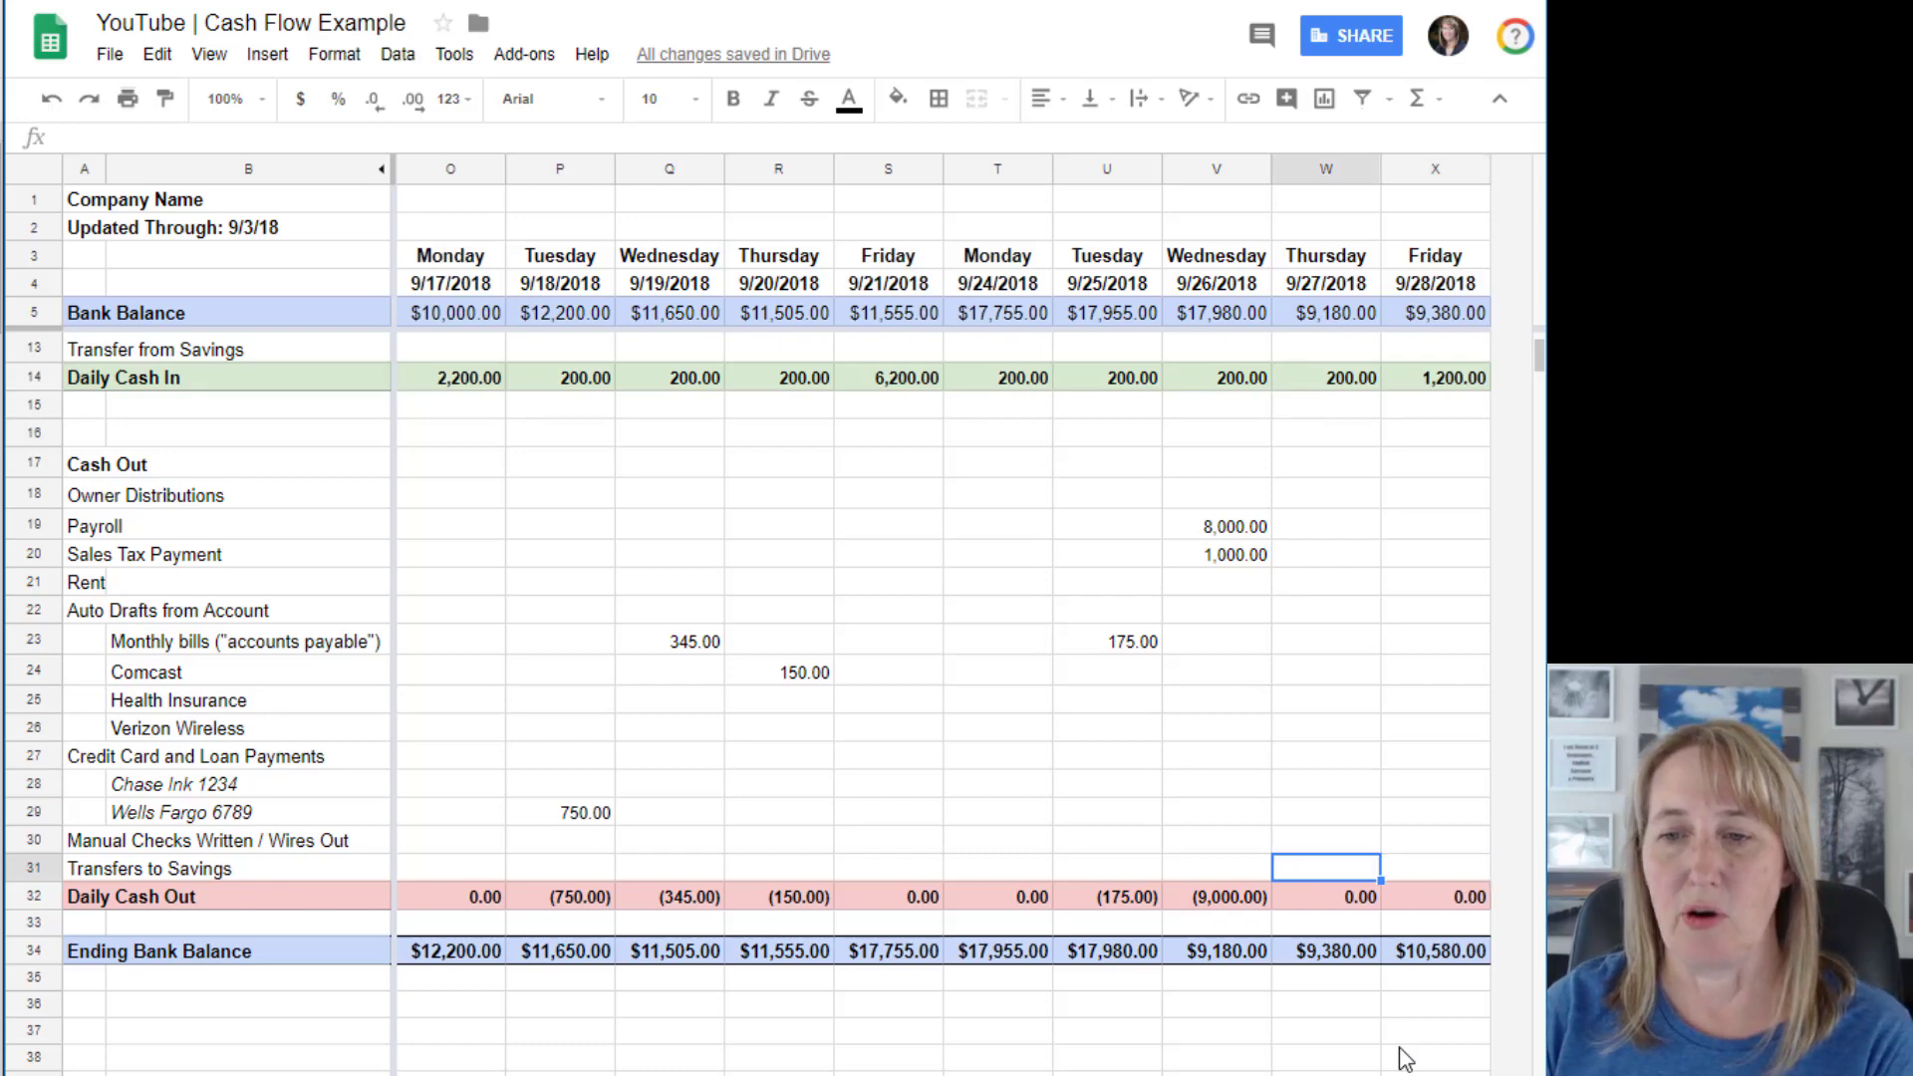
key("Right")
key("Right")
key("Right")
key("Right")
key("Right")
key("Right")
key("Right")
key("Right")
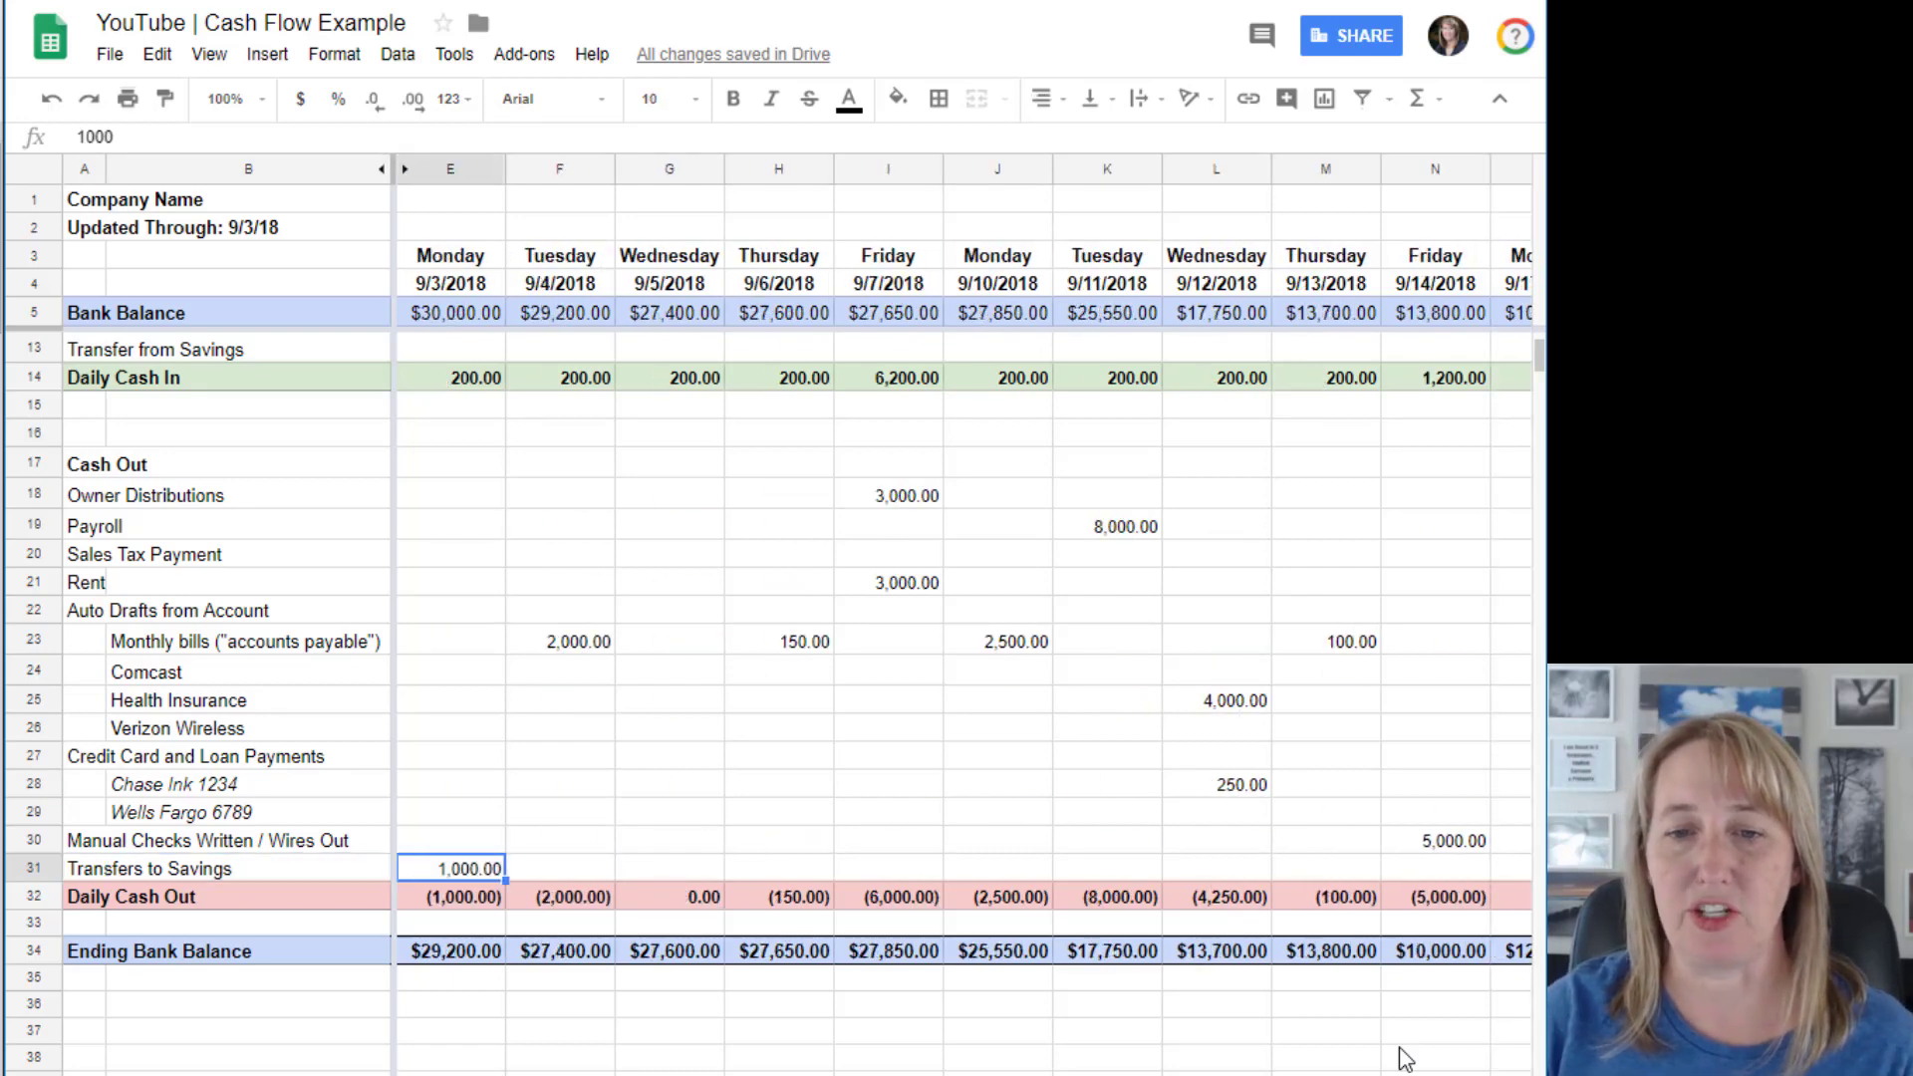
key("Right")
key("Right")
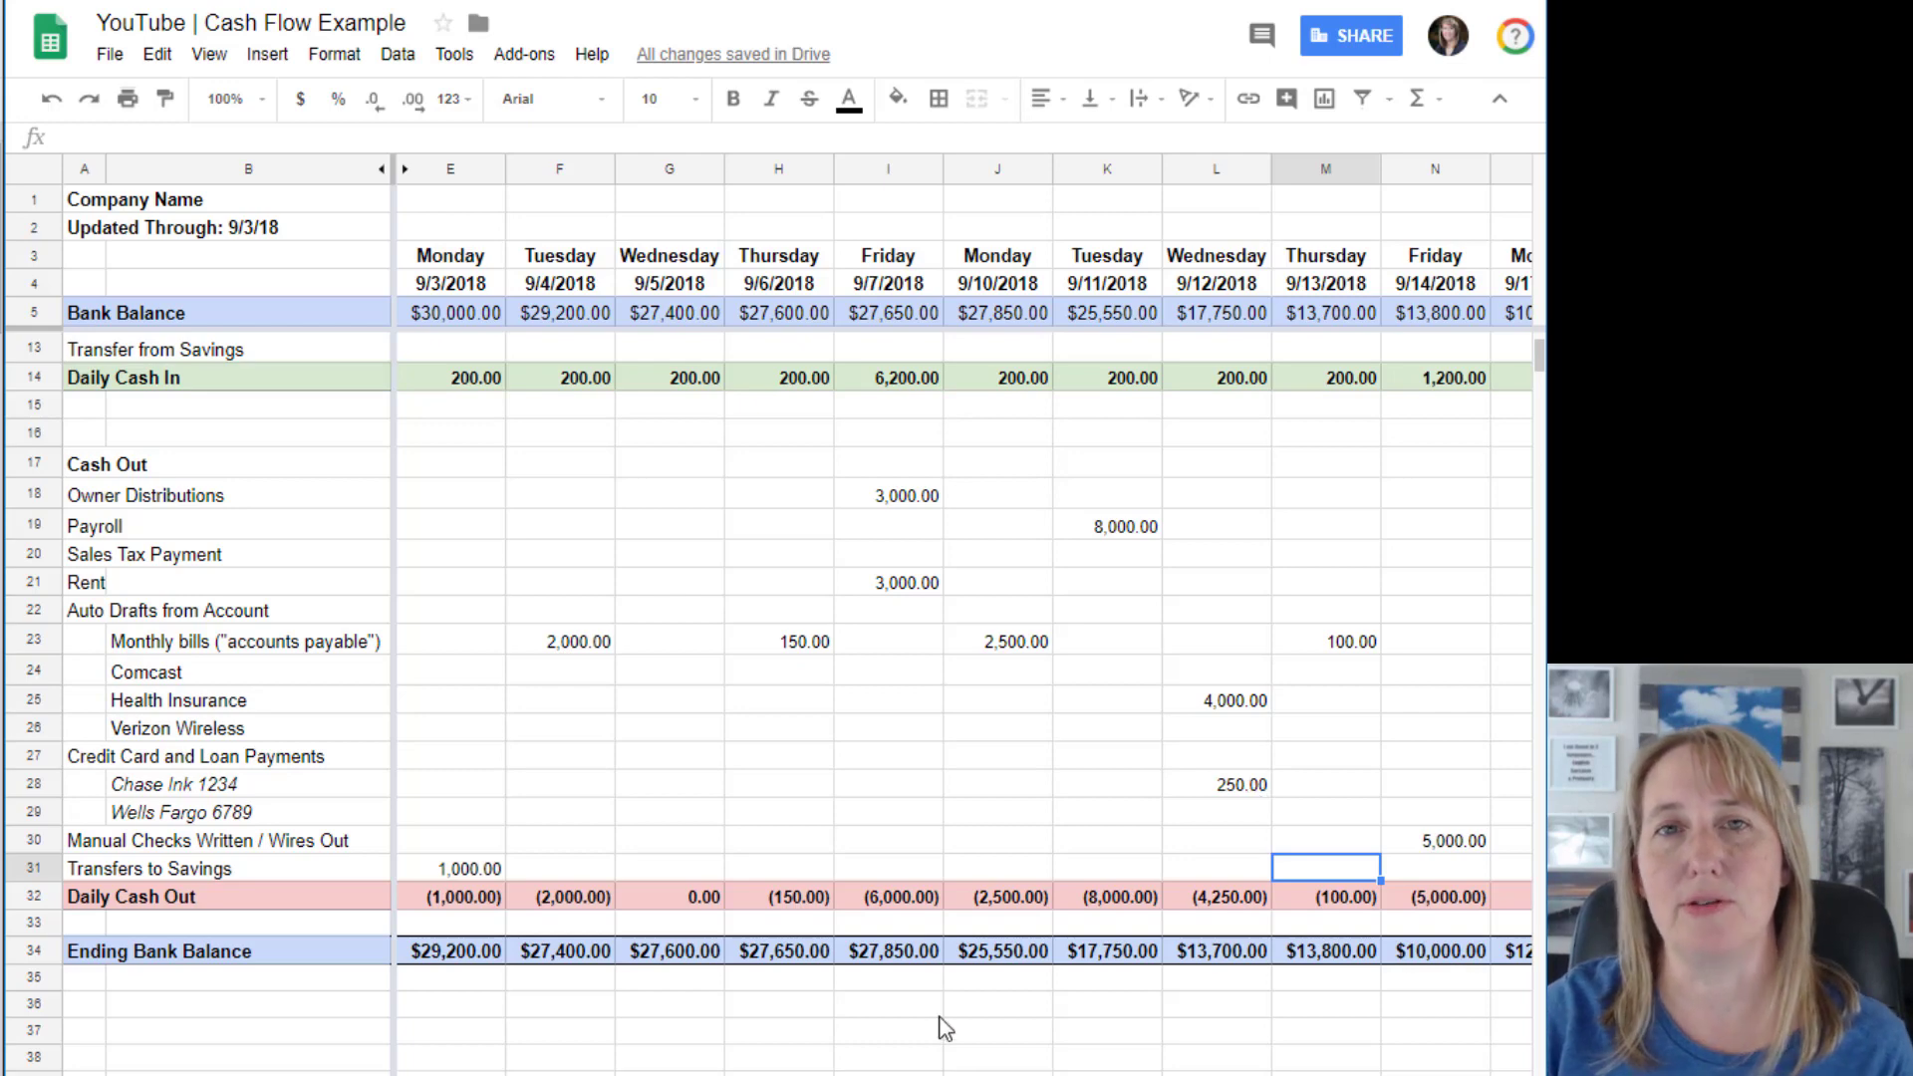
left_click(111, 870)
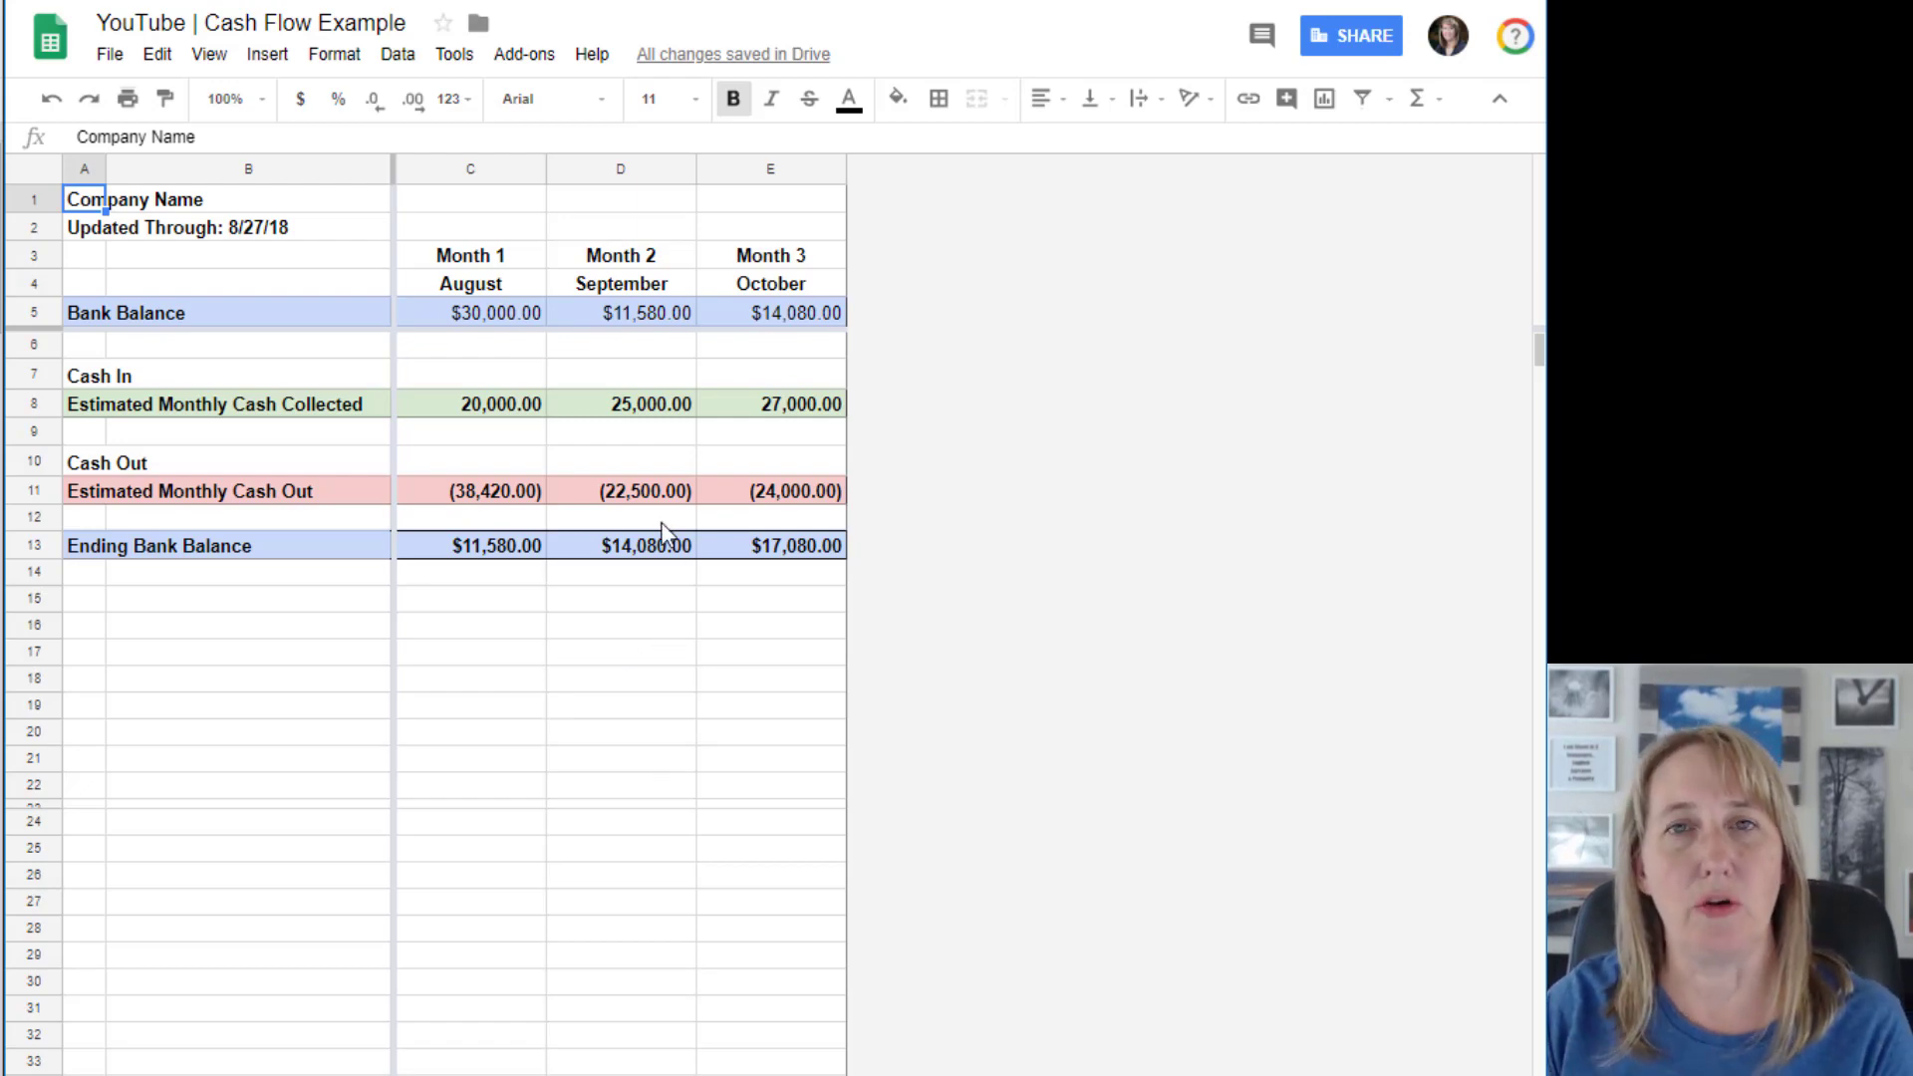
Step: Review September cash collected, then August's starting balance, cash in, cash out and =C5+C8+C11 ending formula
left_click(649, 408)
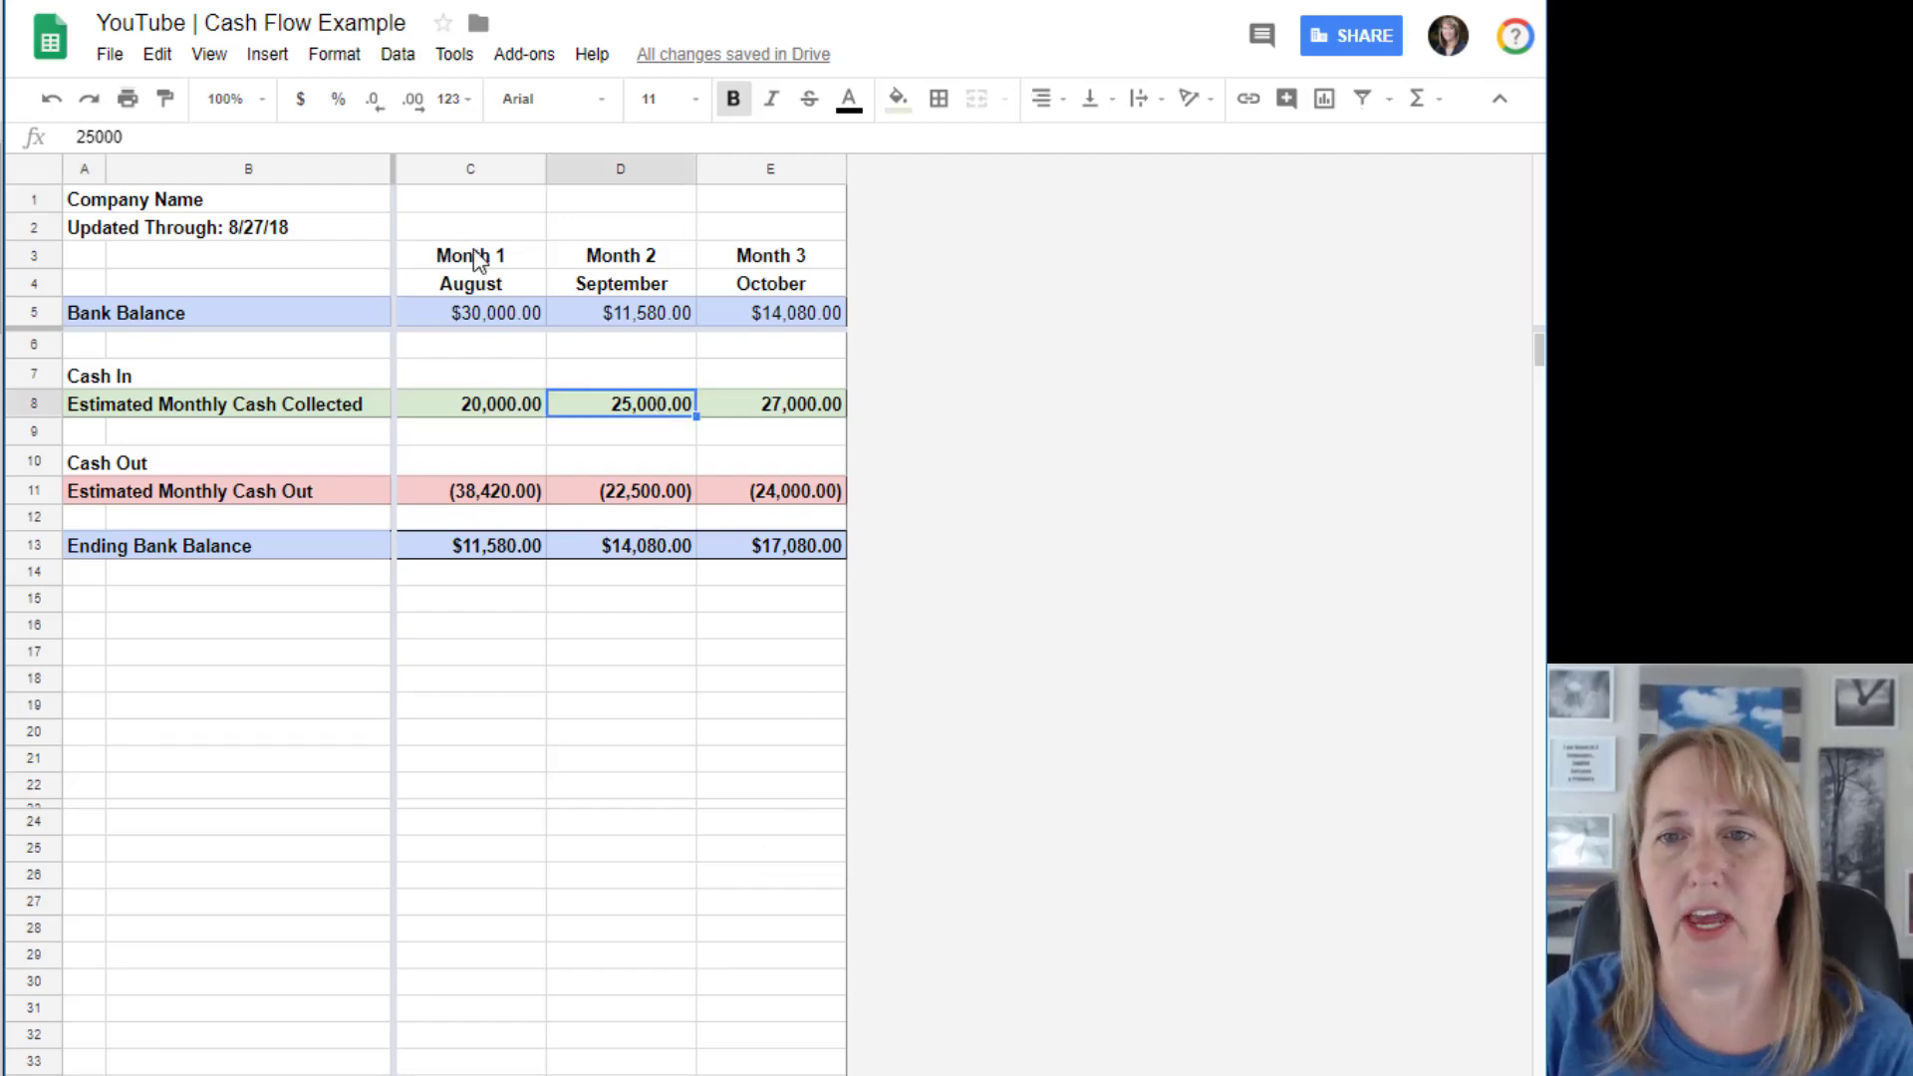
left_click(481, 318)
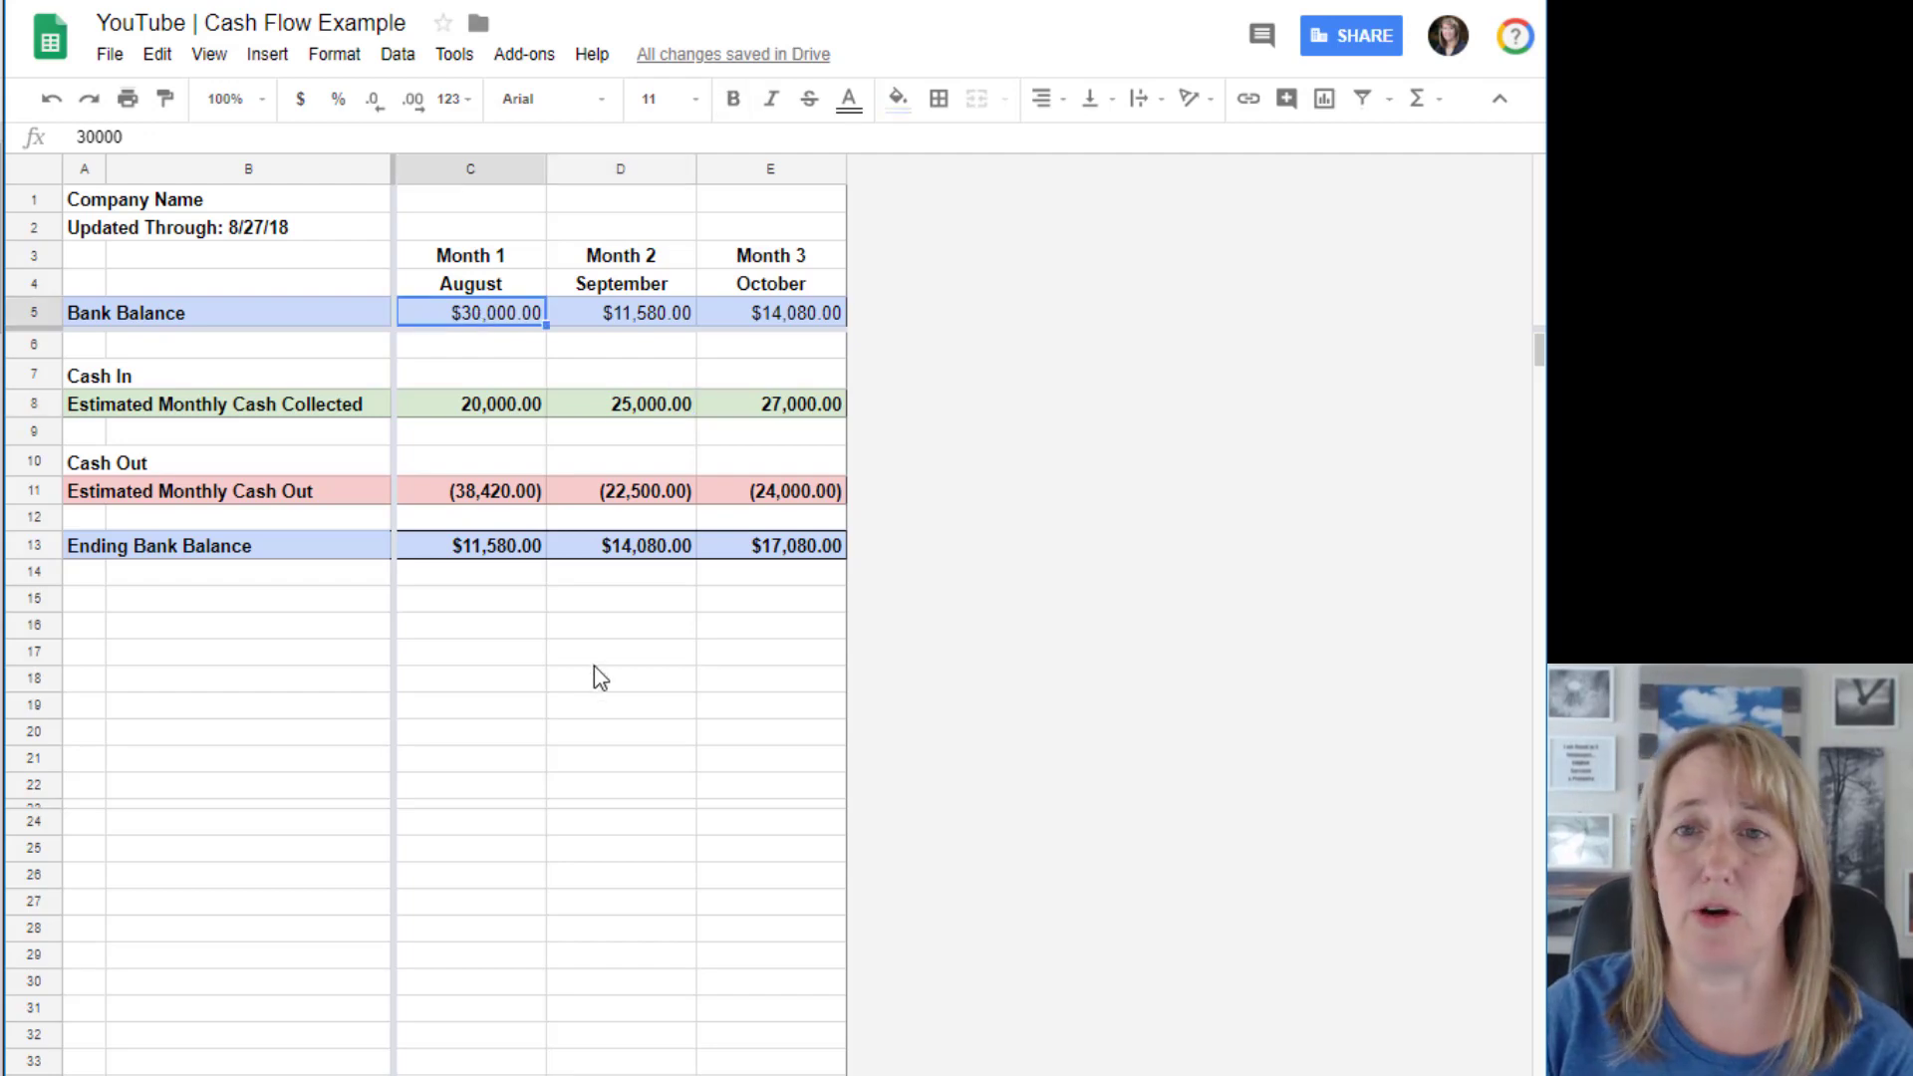
left_click(480, 403)
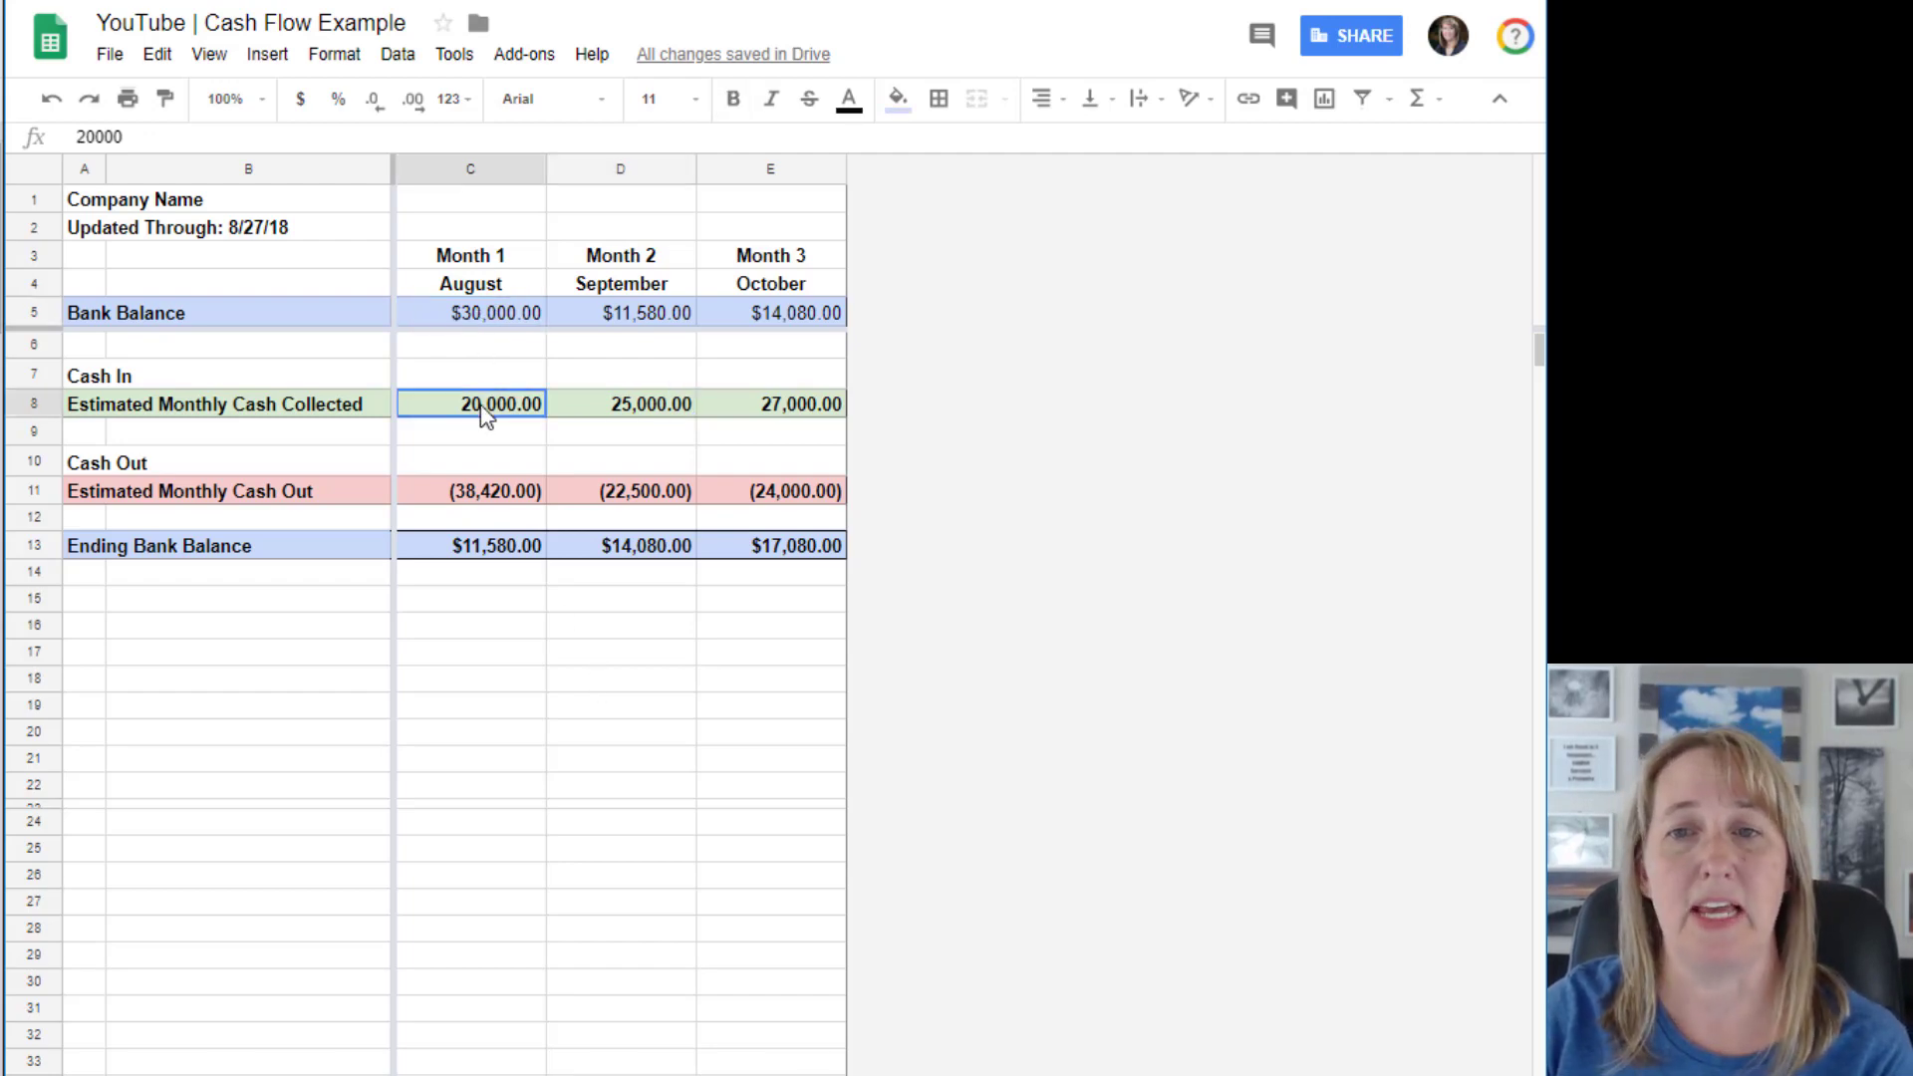
left_click(500, 495)
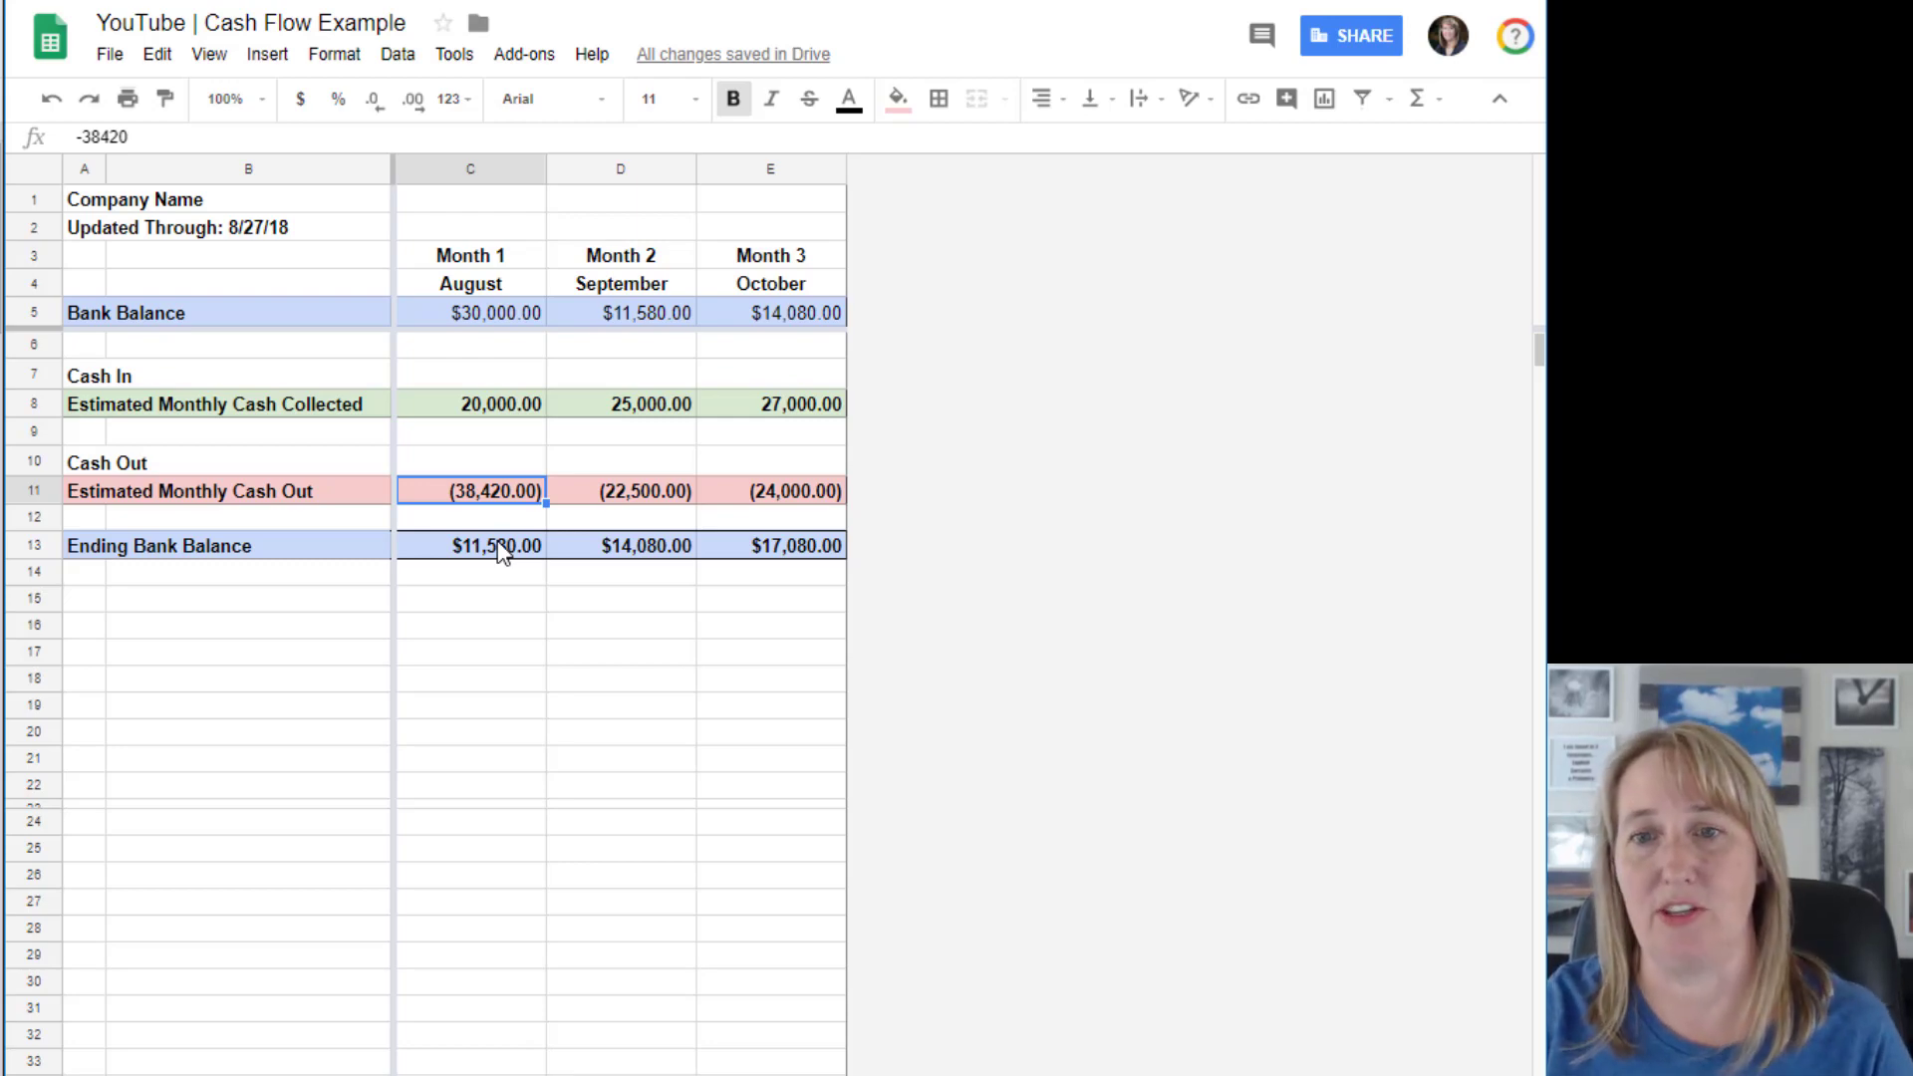
left_click(501, 554)
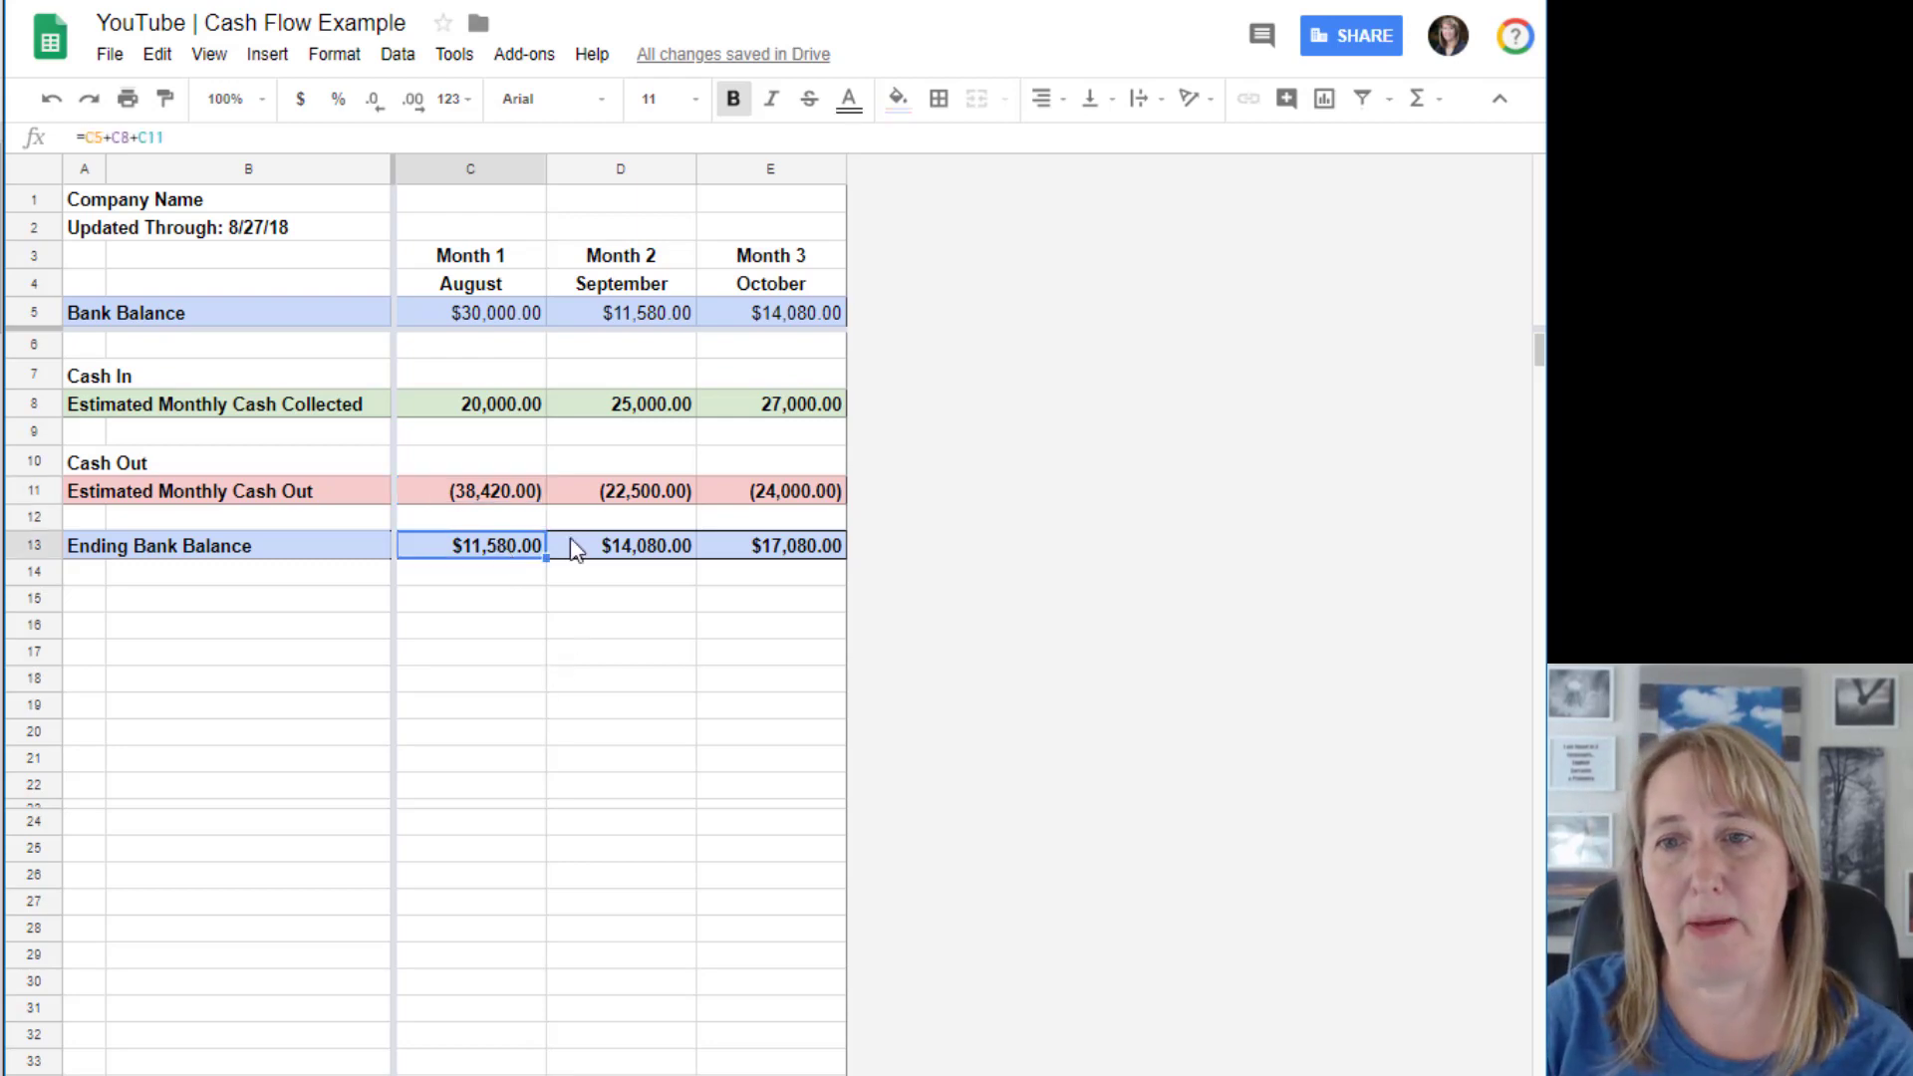